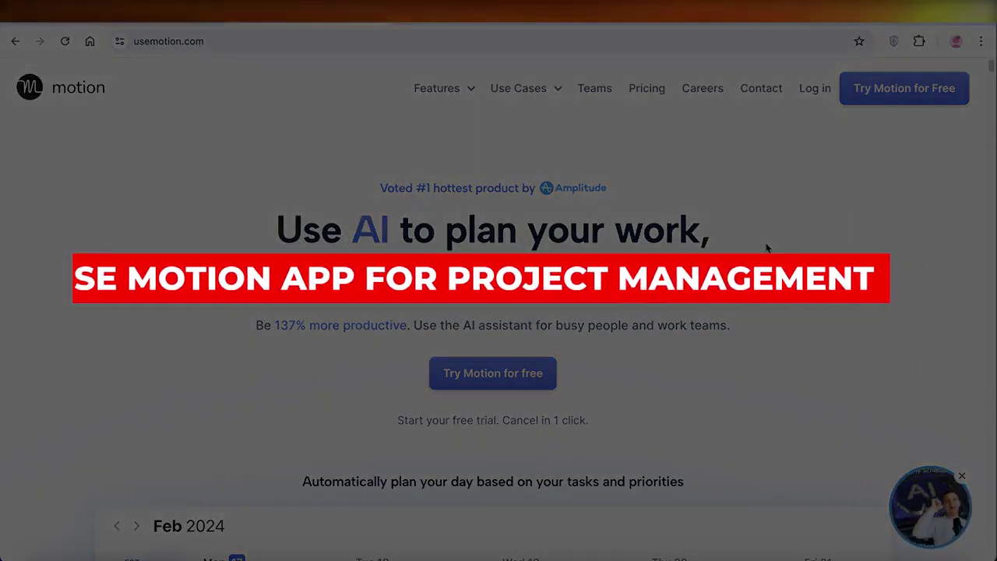
Browse the usemotion.com homepage, then start the free Motion trial
{"action": "scroll", "coordinate": [768, 257], "scroll_direction": "down", "scroll_amount": 2}
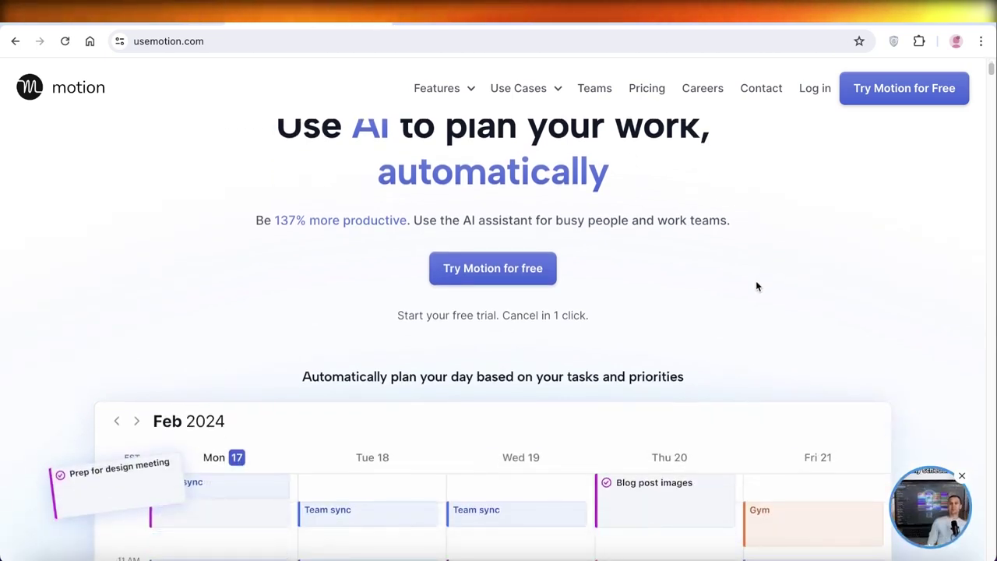
{"action": "scroll", "coordinate": [757, 282], "scroll_direction": "down", "scroll_amount": 3}
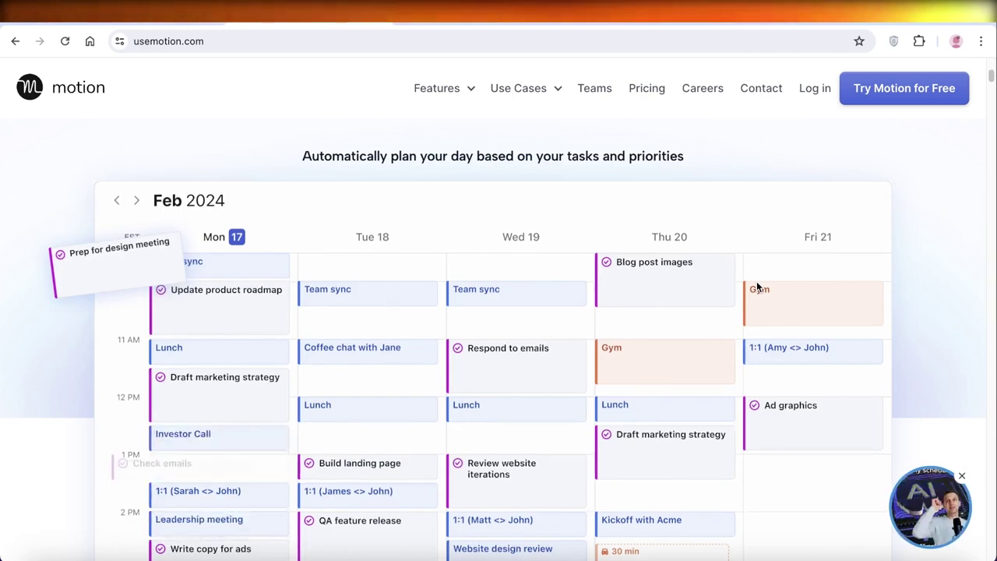
{"action": "scroll", "coordinate": [757, 287], "scroll_direction": "down", "scroll_amount": 5}
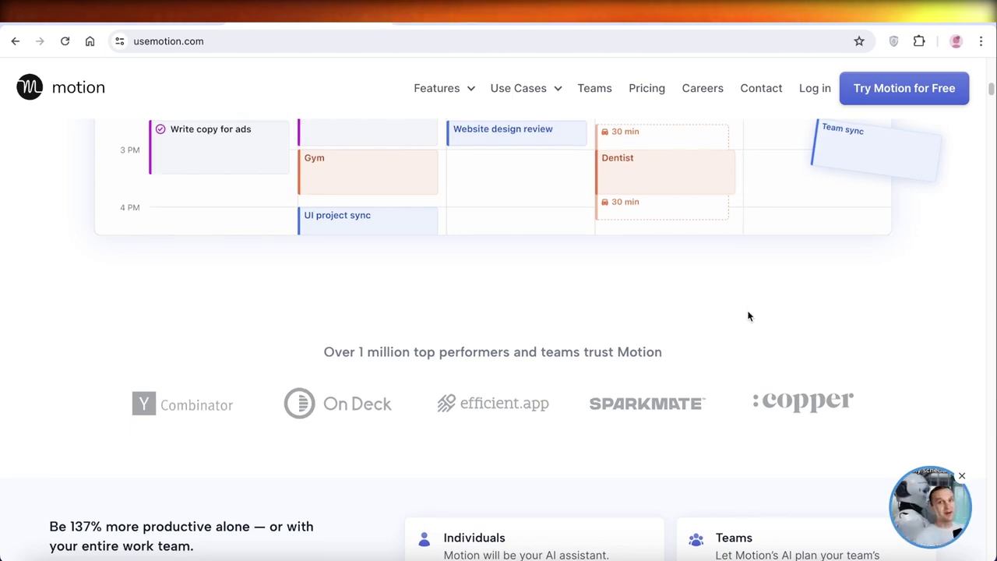
{"action": "scroll", "coordinate": [749, 316], "scroll_direction": "down", "scroll_amount": 6}
{"action": "scroll", "coordinate": [746, 321], "scroll_direction": "down", "scroll_amount": 8}
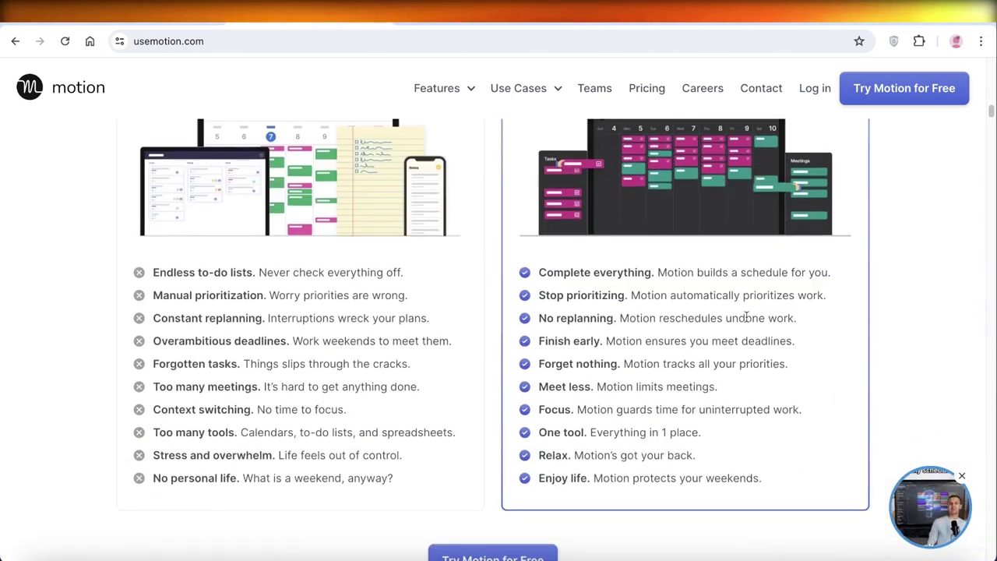
{"action": "scroll", "coordinate": [744, 314], "scroll_direction": "down", "scroll_amount": 7}
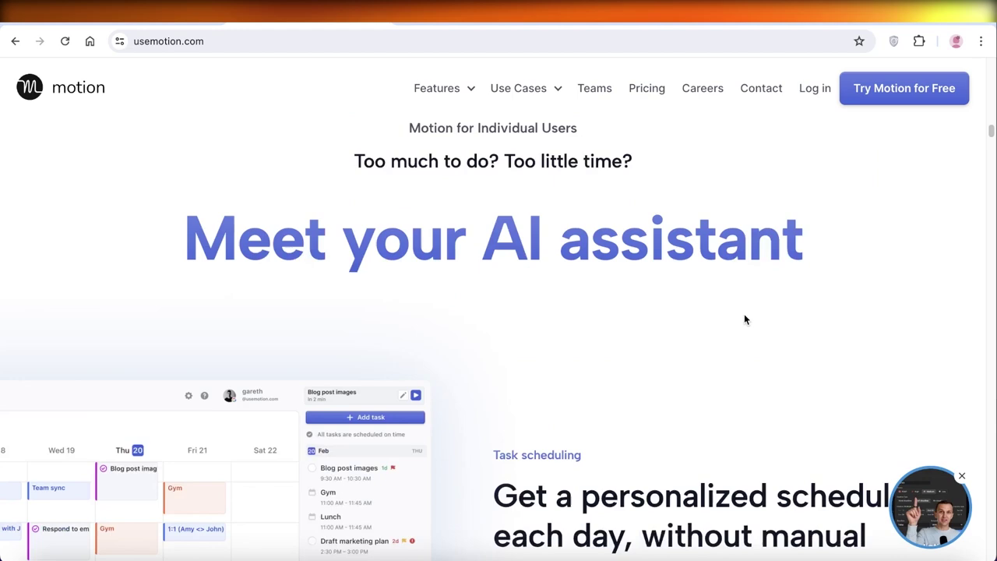
{"action": "scroll", "coordinate": [719, 330], "scroll_direction": "up", "scroll_amount": 5}
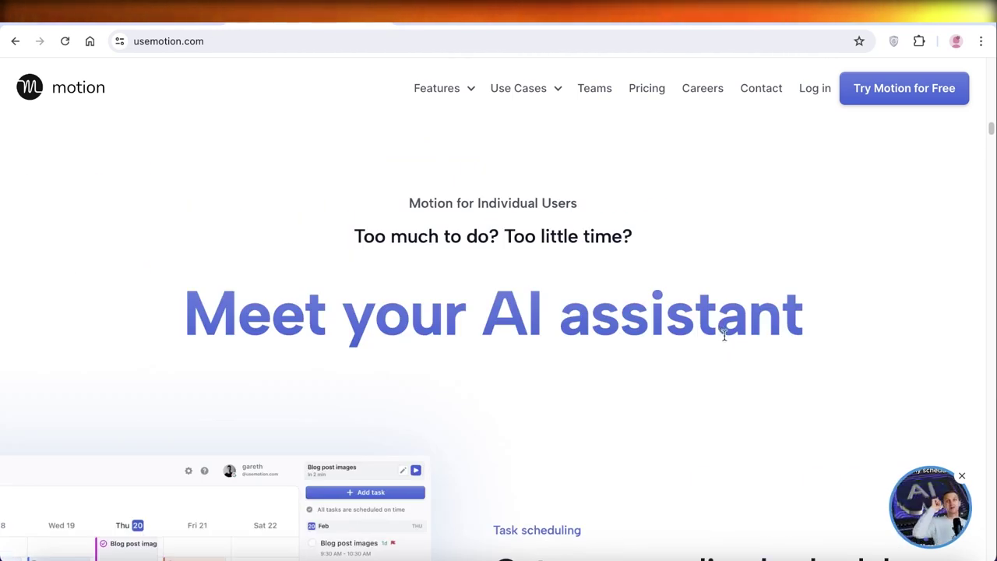
{"action": "scroll", "coordinate": [723, 336], "scroll_direction": "down", "scroll_amount": 4}
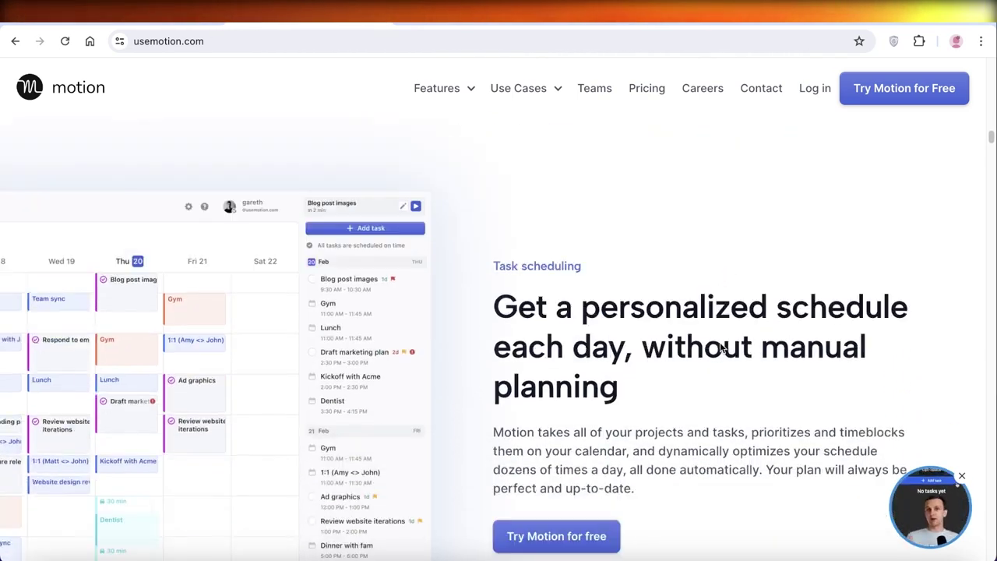
{"action": "scroll", "coordinate": [716, 338], "scroll_direction": "down", "scroll_amount": 1}
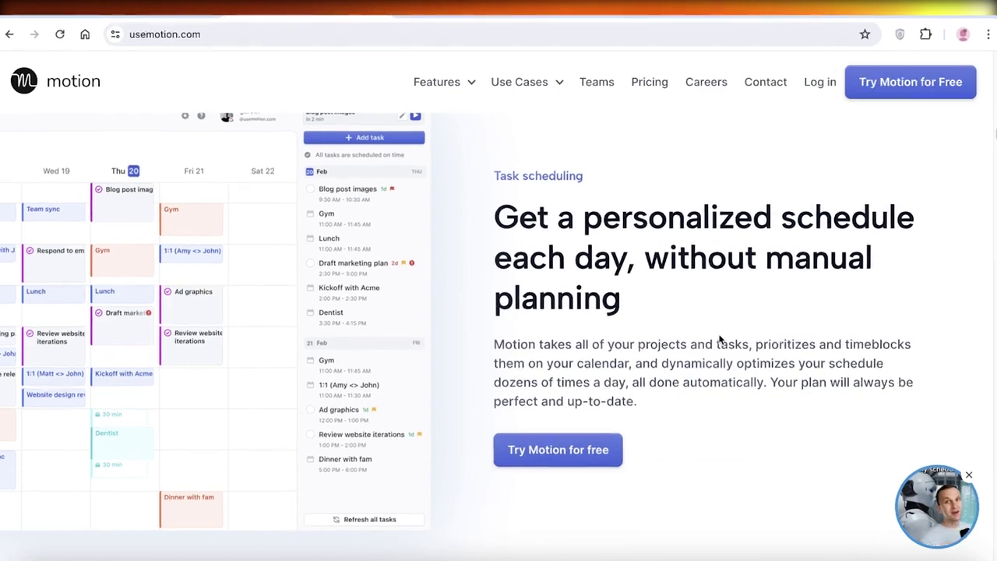
{"action": "scroll", "coordinate": [716, 339], "scroll_direction": "down", "scroll_amount": 3}
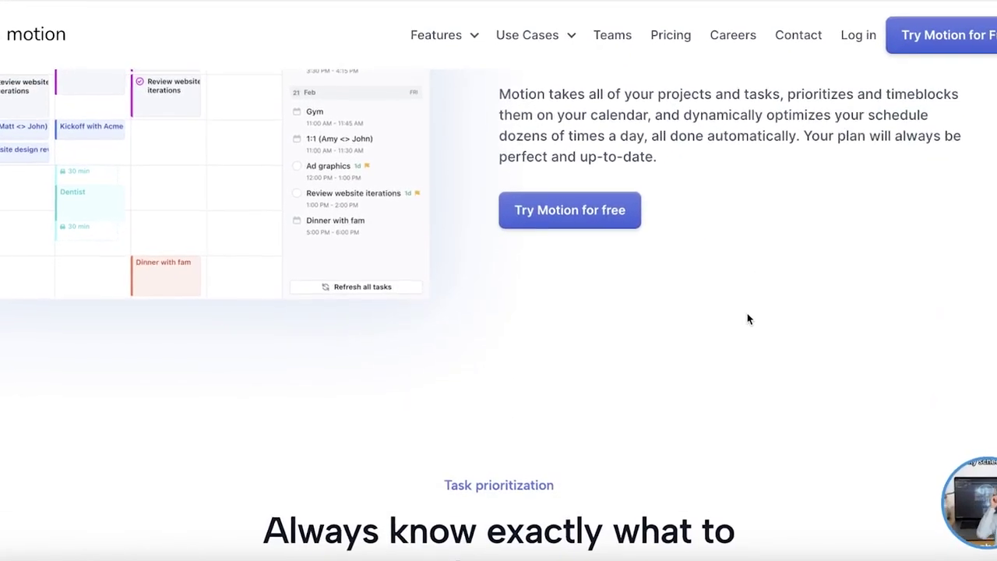
{"action": "scroll", "coordinate": [747, 315], "scroll_direction": "up", "scroll_amount": 3}
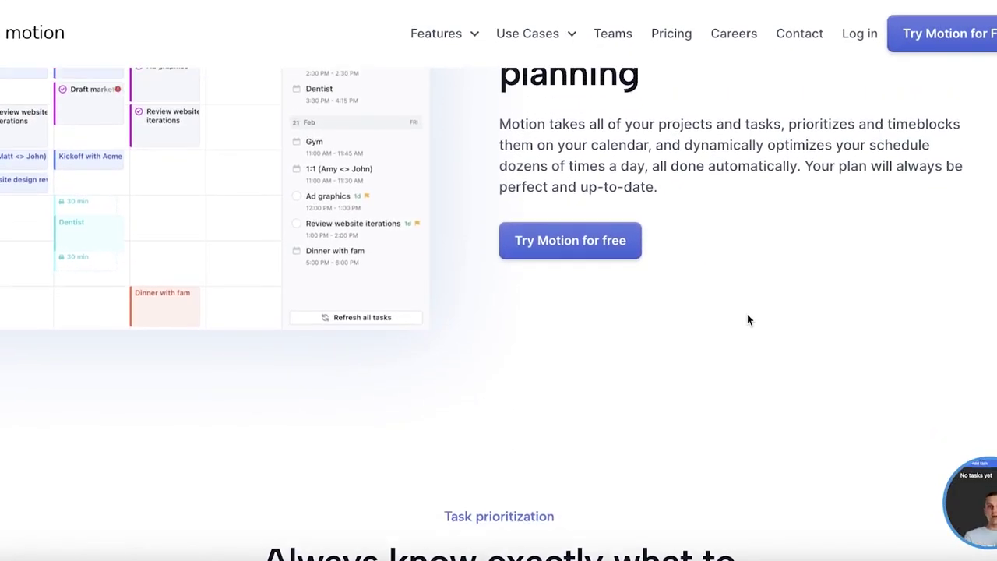
{"action": "scroll", "coordinate": [747, 315], "scroll_direction": "up", "scroll_amount": 1}
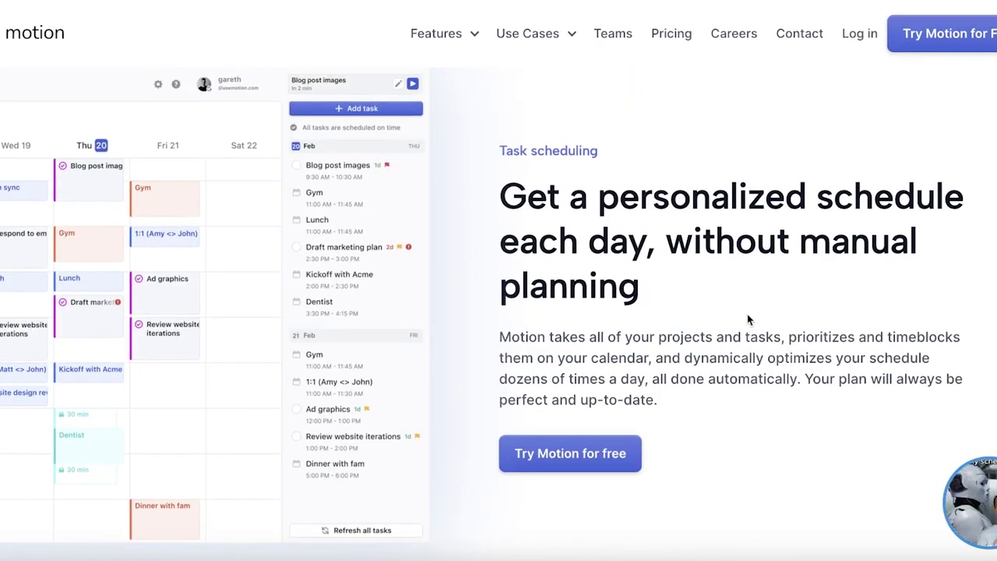
{"action": "scroll", "coordinate": [747, 314], "scroll_direction": "up", "scroll_amount": 15}
{"action": "scroll", "coordinate": [748, 315], "scroll_direction": "down", "scroll_amount": 6}
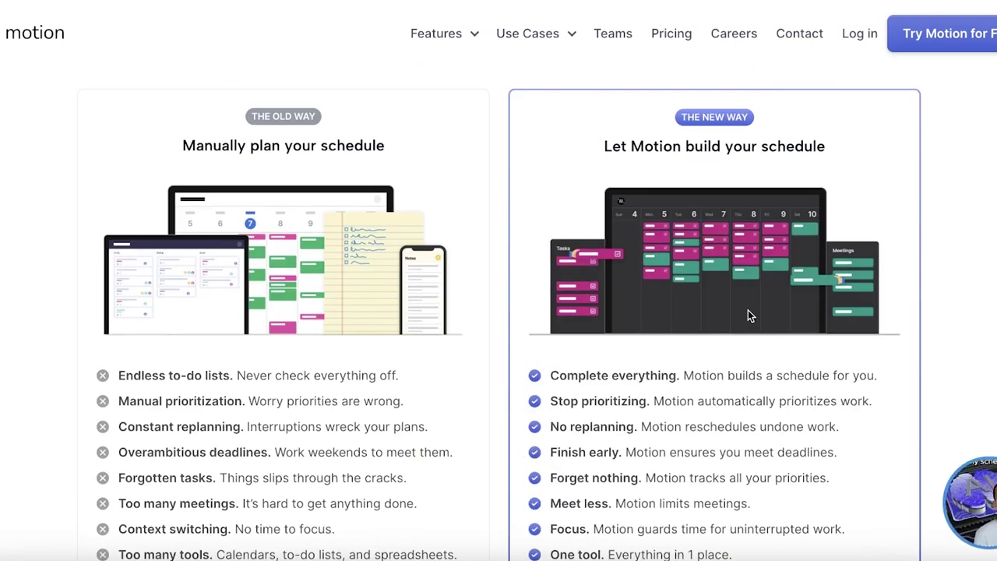
{"action": "scroll", "coordinate": [766, 306], "scroll_direction": "up", "scroll_amount": 10}
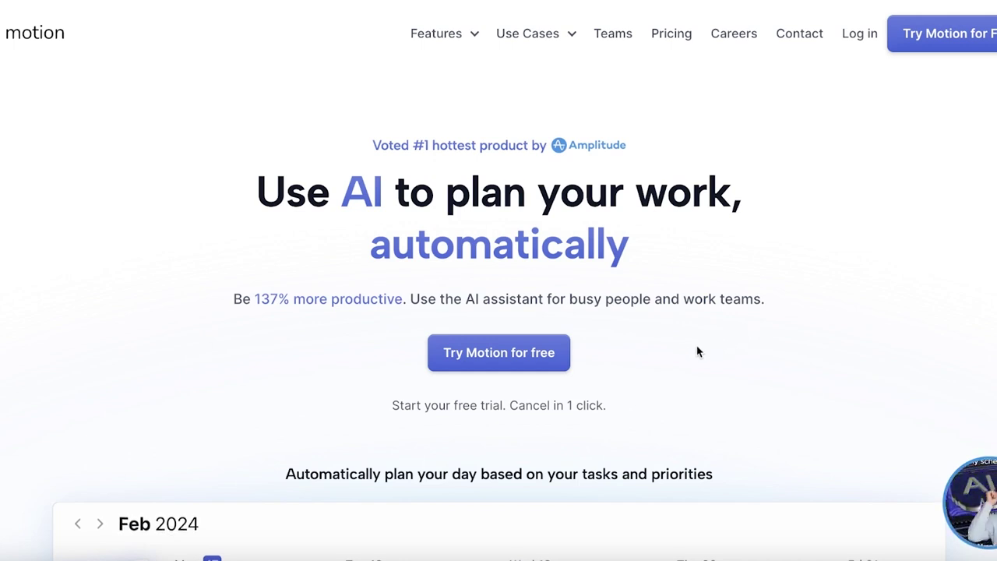
{"action": "left_click", "coordinate": [541, 352]}
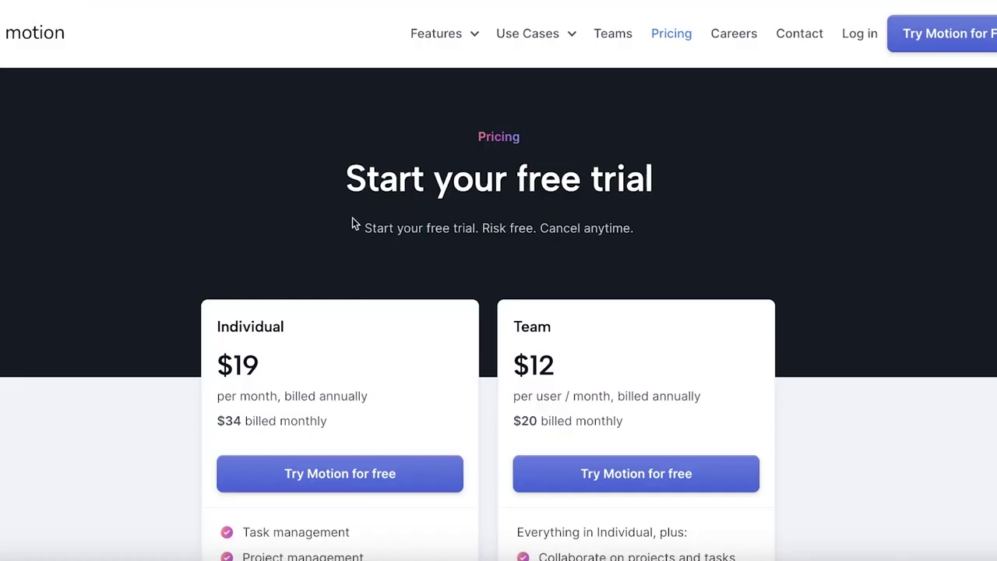
{"action": "scroll", "coordinate": [352, 223], "scroll_direction": "down", "scroll_amount": 2}
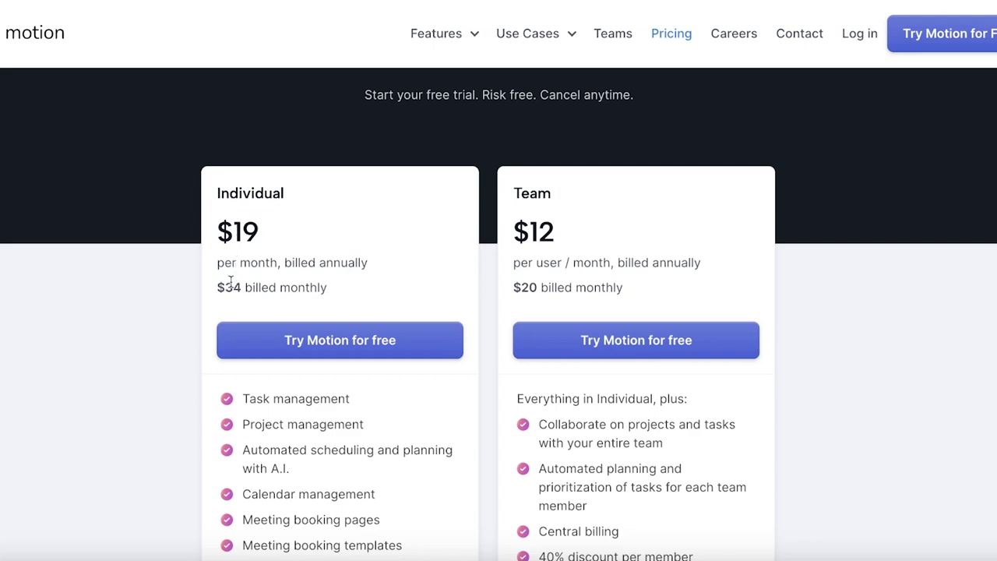
{"action": "scroll", "coordinate": [255, 275], "scroll_direction": "down", "scroll_amount": 4}
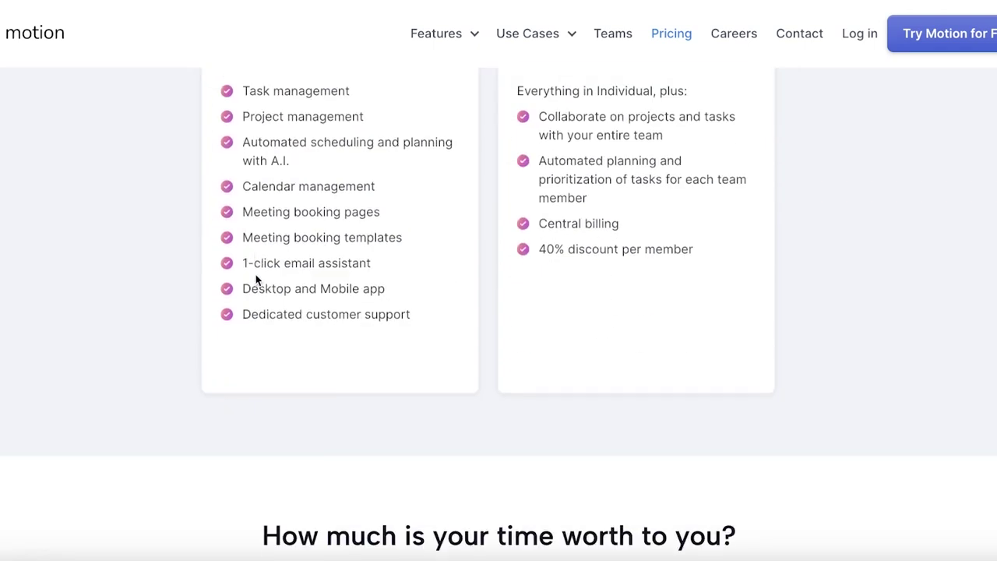
{"action": "scroll", "coordinate": [257, 276], "scroll_direction": "up", "scroll_amount": 2}
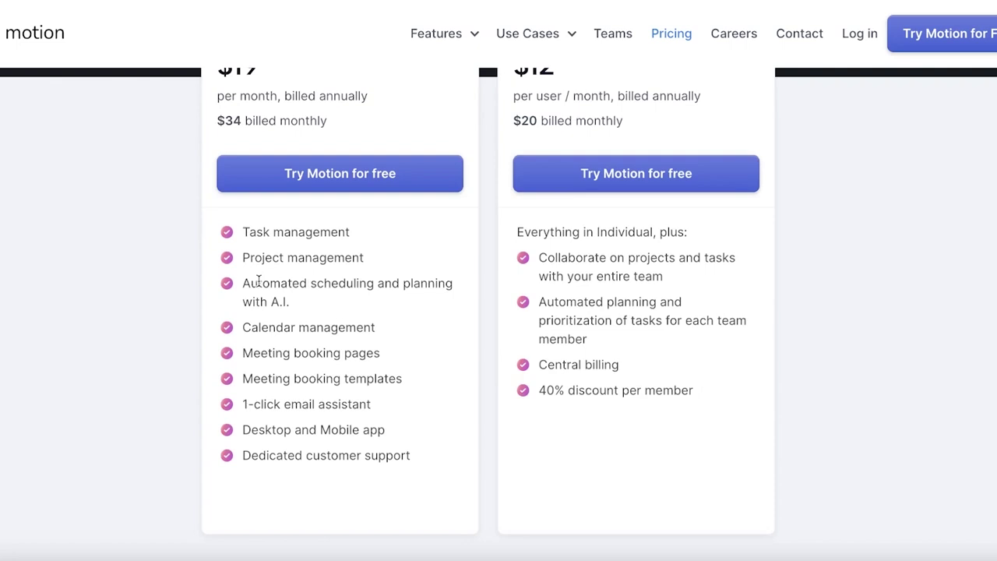
{"action": "scroll", "coordinate": [260, 282], "scroll_direction": "up", "scroll_amount": 4}
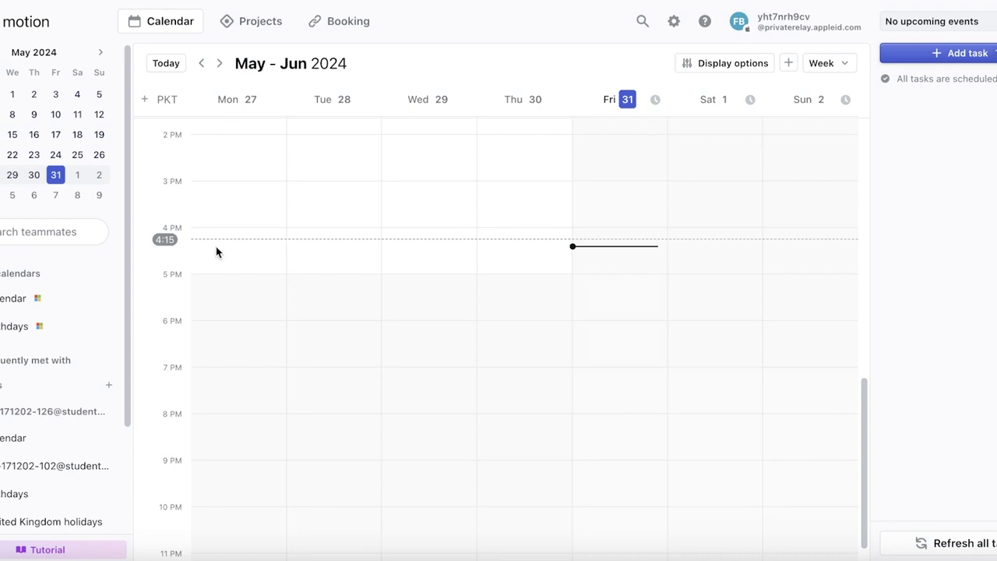
{"action": "left_click", "coordinate": [591, 245]}
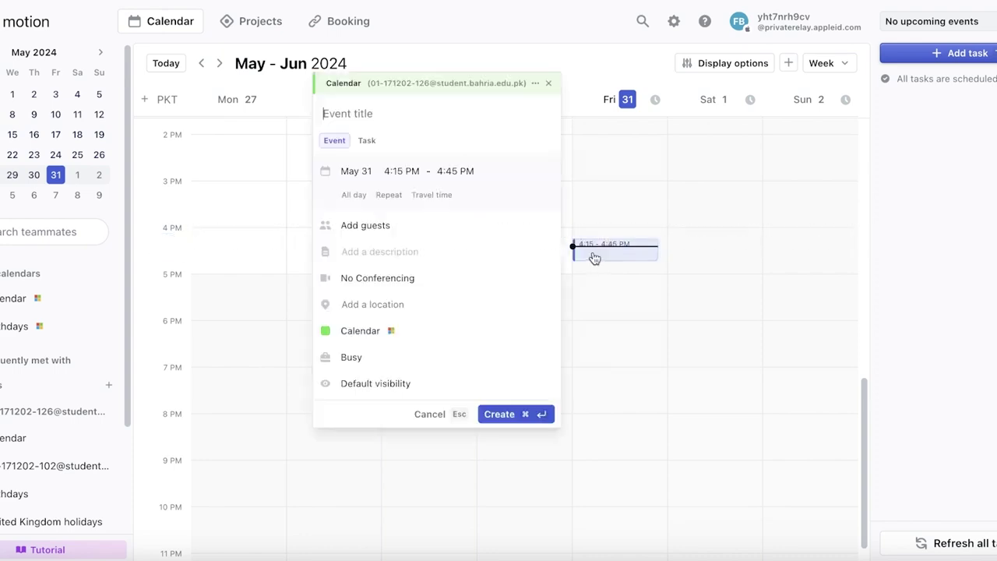
{"action": "left_click", "coordinate": [430, 414]}
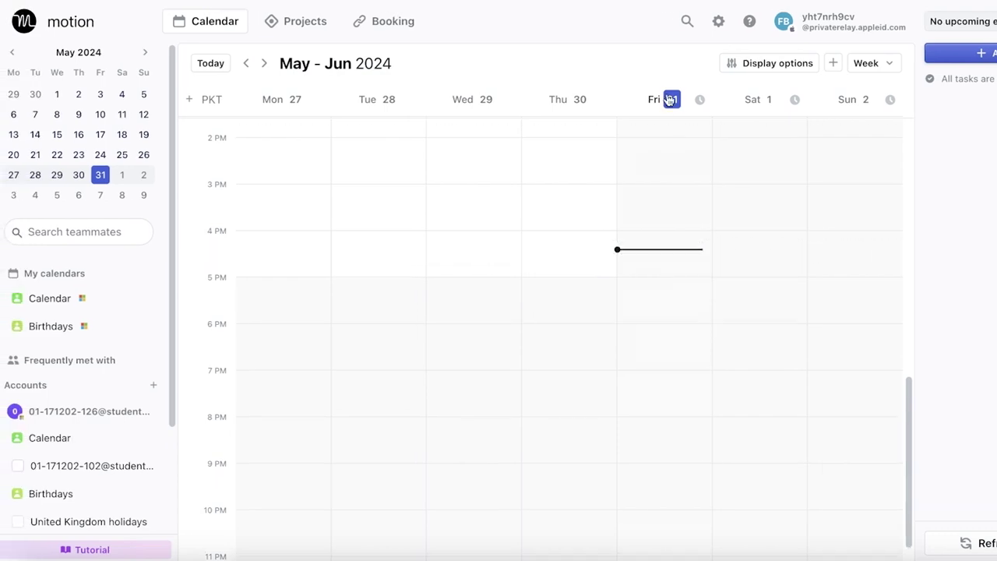
{"action": "scroll", "coordinate": [672, 318], "scroll_direction": "up", "scroll_amount": 5}
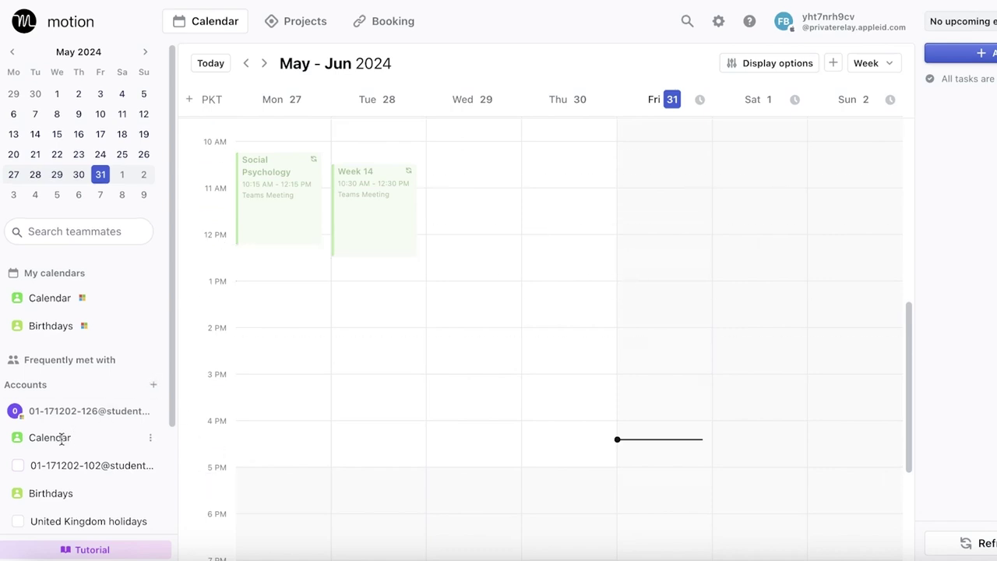
{"action": "scroll", "coordinate": [61, 441], "scroll_direction": "down", "scroll_amount": 4}
{"action": "scroll", "coordinate": [36, 478], "scroll_direction": "up", "scroll_amount": 1}
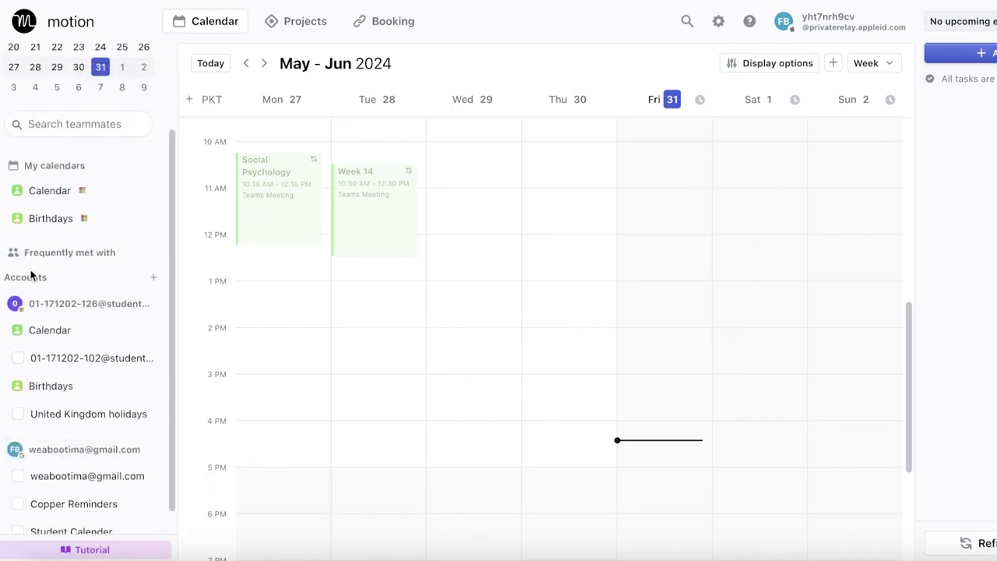
{"action": "left_click", "coordinate": [155, 280]}
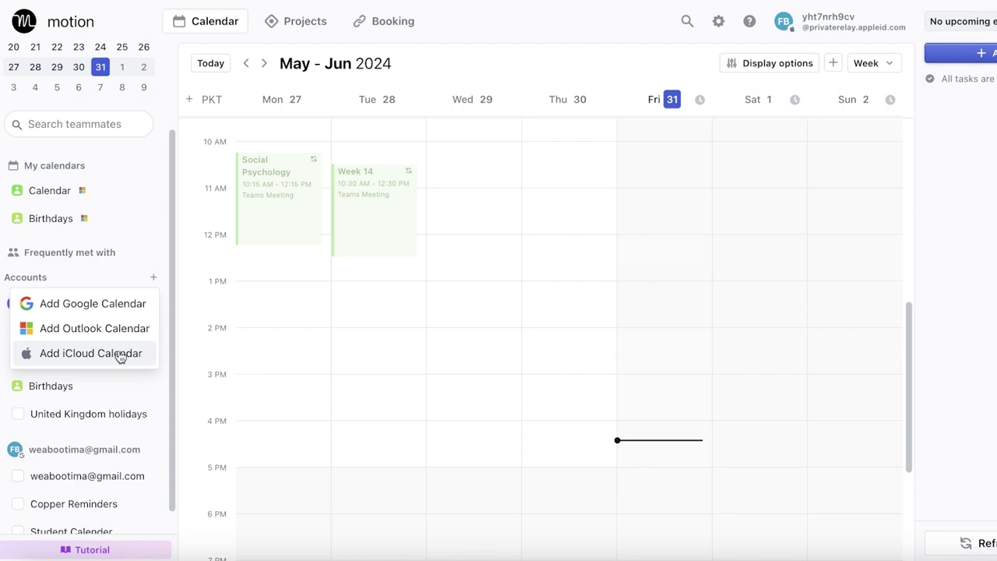
{"action": "left_click", "coordinate": [333, 345]}
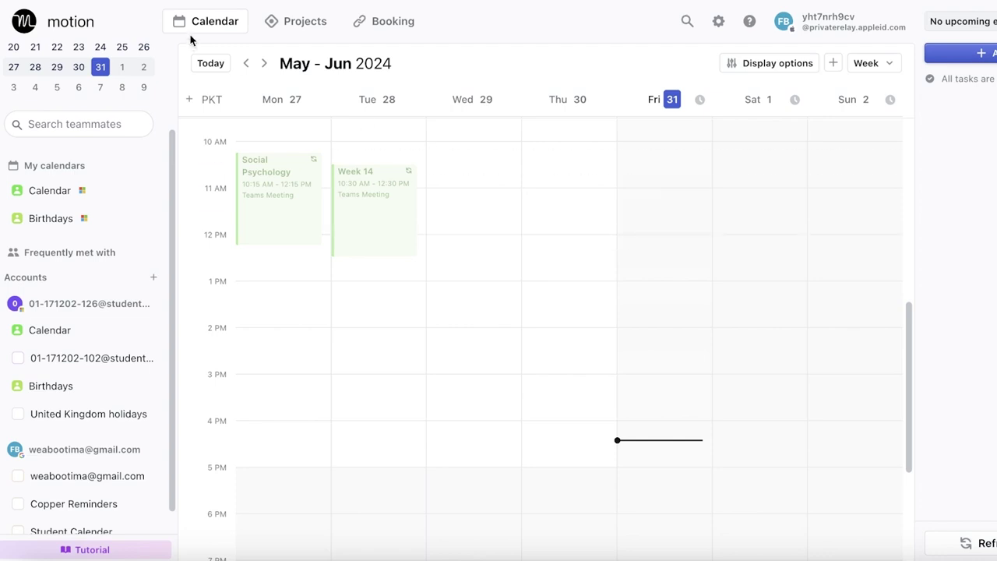
On the Projects page, reset Group by so tasks aren't grouped by project or status, then add a project
{"action": "left_click", "coordinate": [294, 18]}
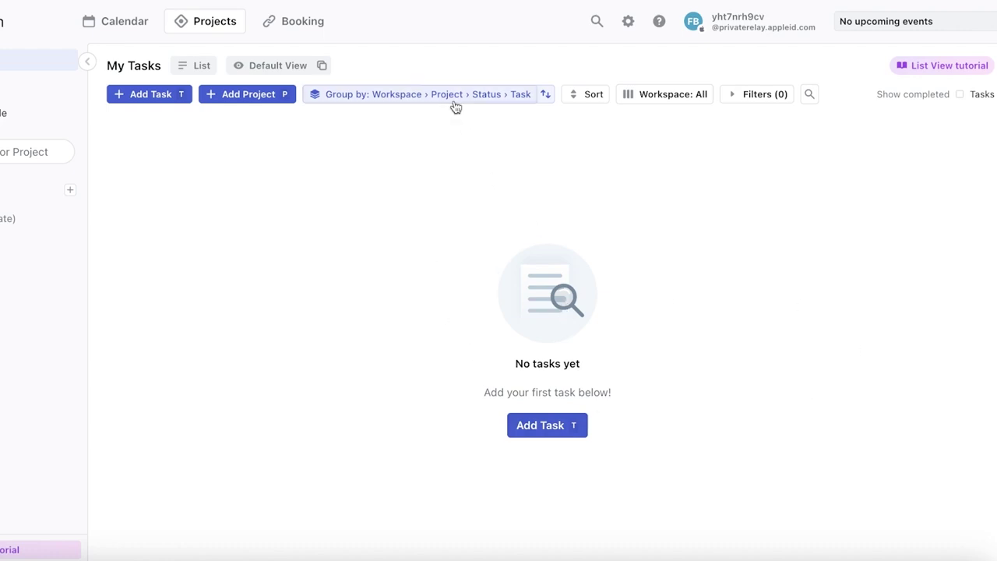
{"action": "left_click", "coordinate": [527, 96]}
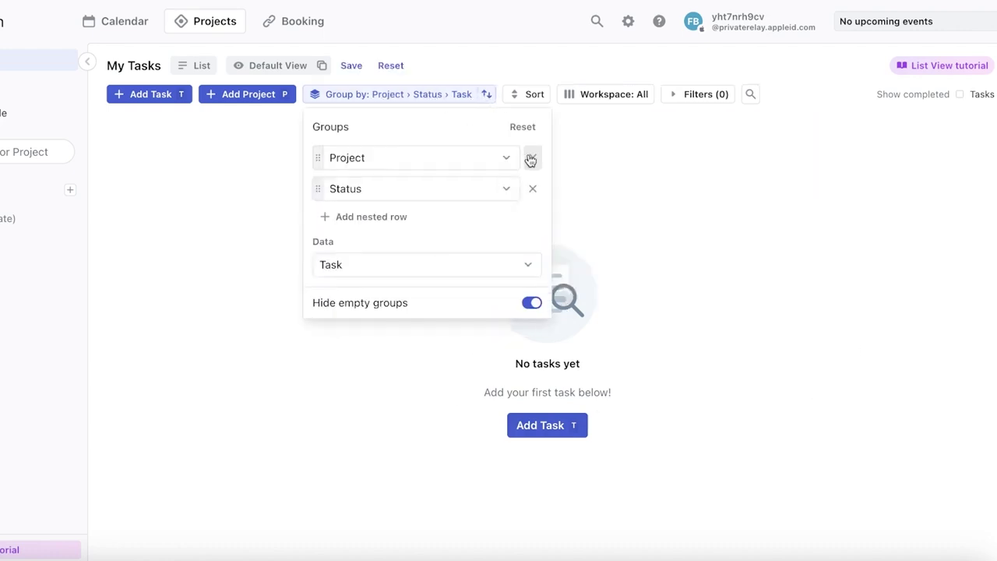
{"action": "left_click", "coordinate": [529, 160]}
{"action": "left_click", "coordinate": [528, 159]}
{"action": "left_click", "coordinate": [528, 158]}
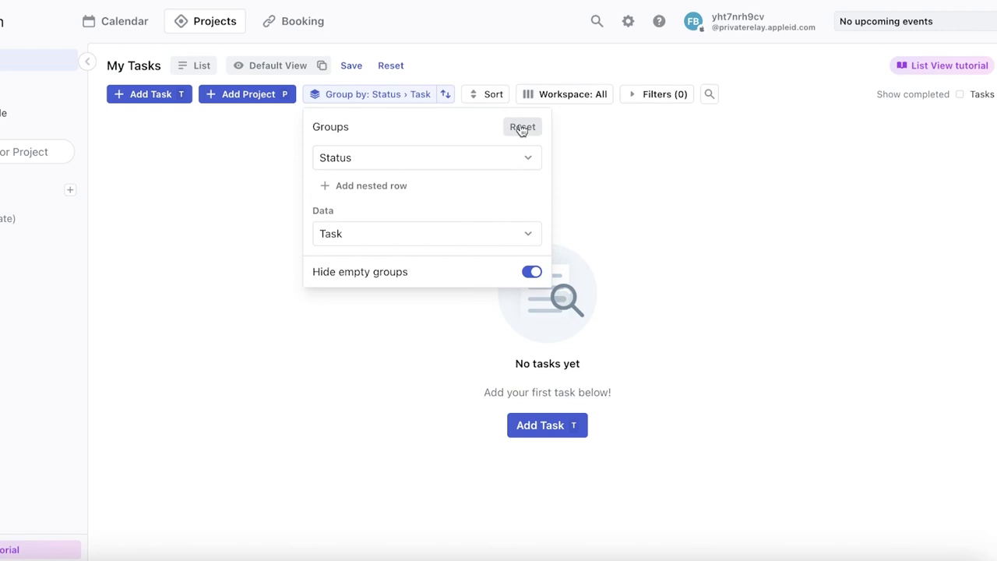
{"action": "left_click", "coordinate": [522, 127]}
{"action": "left_click", "coordinate": [540, 327]}
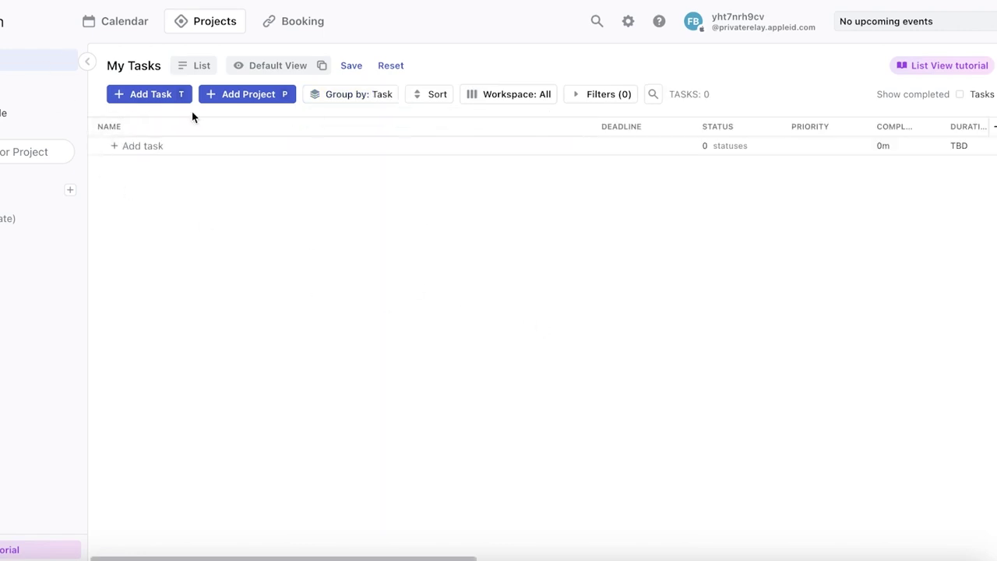
{"action": "left_click", "coordinate": [225, 96]}
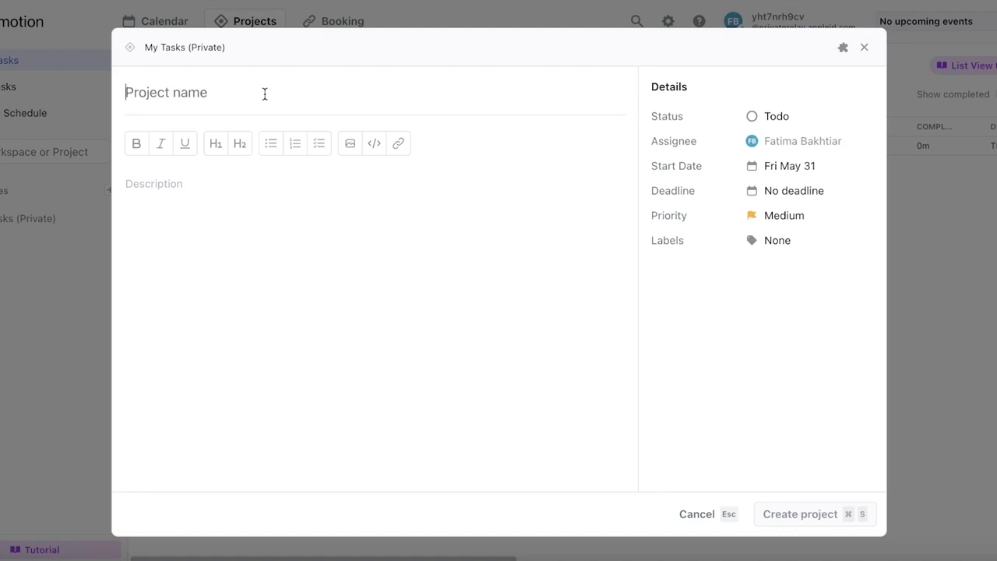
Create a project named 'Website Launch' with the description 'A-Z Web Planning'
{"action": "type", "text": "Website L"}
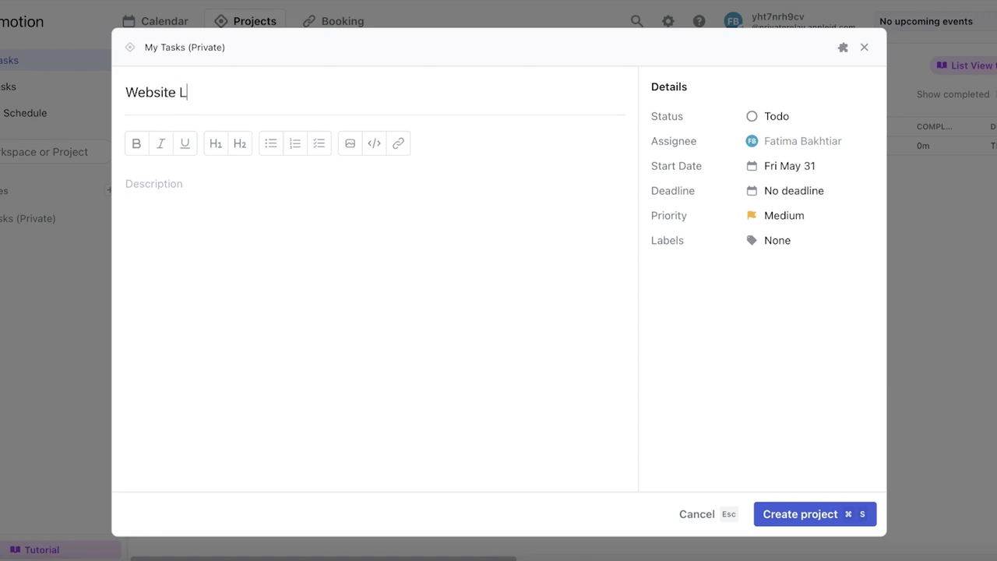
{"action": "type", "text": "aunch"}
{"action": "left_click", "coordinate": [293, 252]}
{"action": "type", "text": "A-Z Web "}
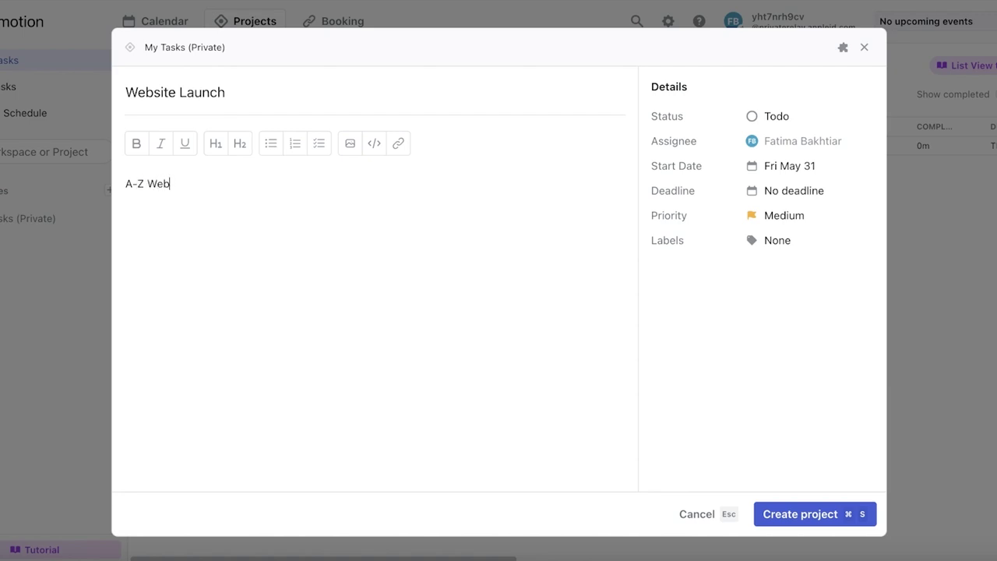
{"action": "type", "text": "Planning"}
{"action": "key", "text": "Return"}
{"action": "left_click", "coordinate": [815, 523]}
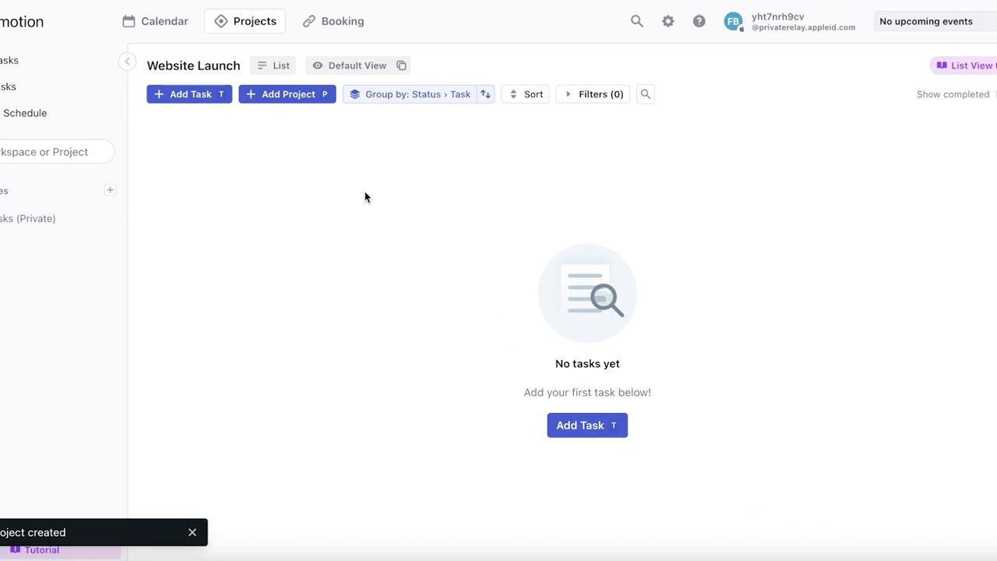
Start a new auto-scheduled task named 'Build web logo'
{"action": "left_click", "coordinate": [220, 93]}
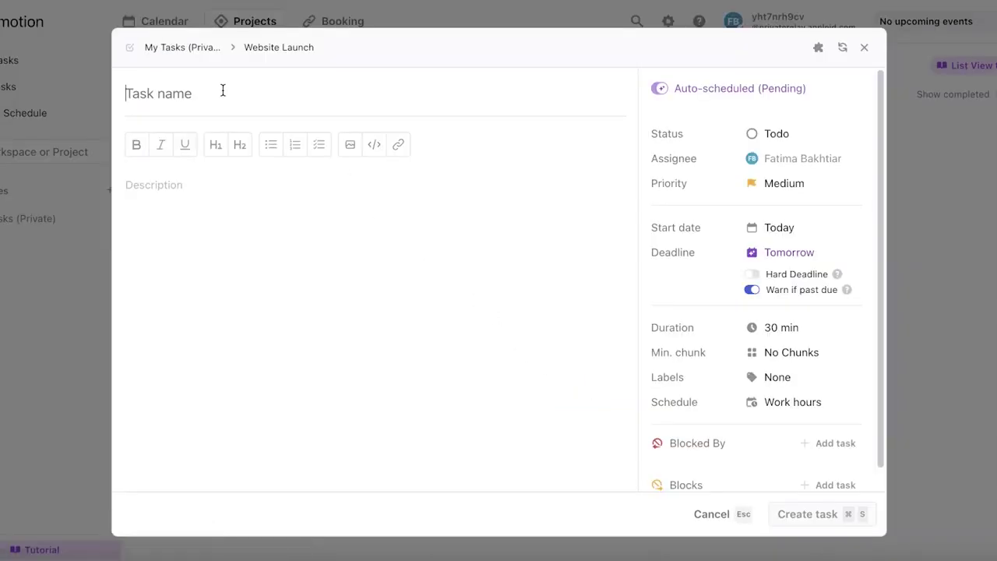
{"action": "left_click", "coordinate": [660, 89]}
{"action": "left_click", "coordinate": [661, 91]}
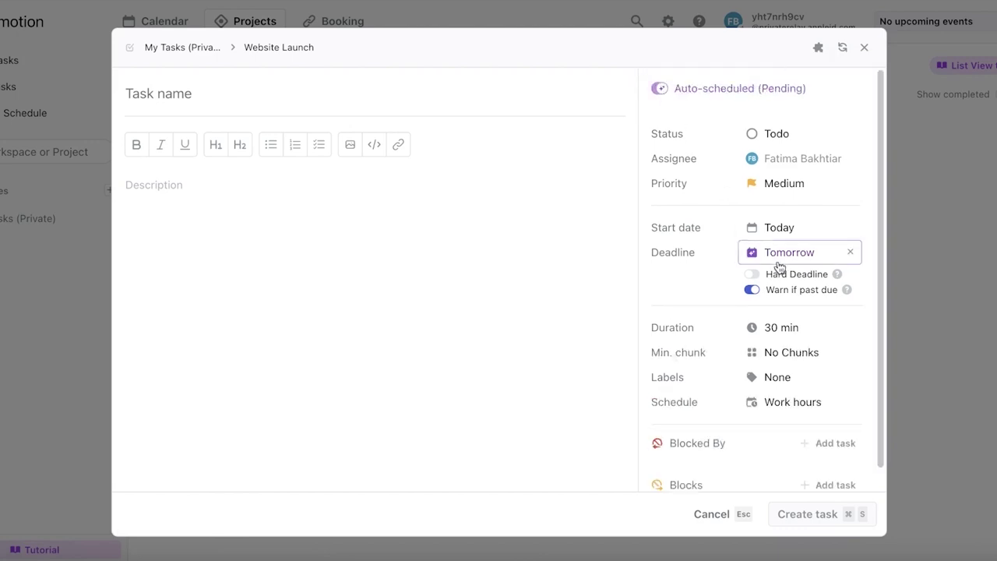
{"action": "left_click", "coordinate": [210, 92]}
{"action": "type", "text": "A"}
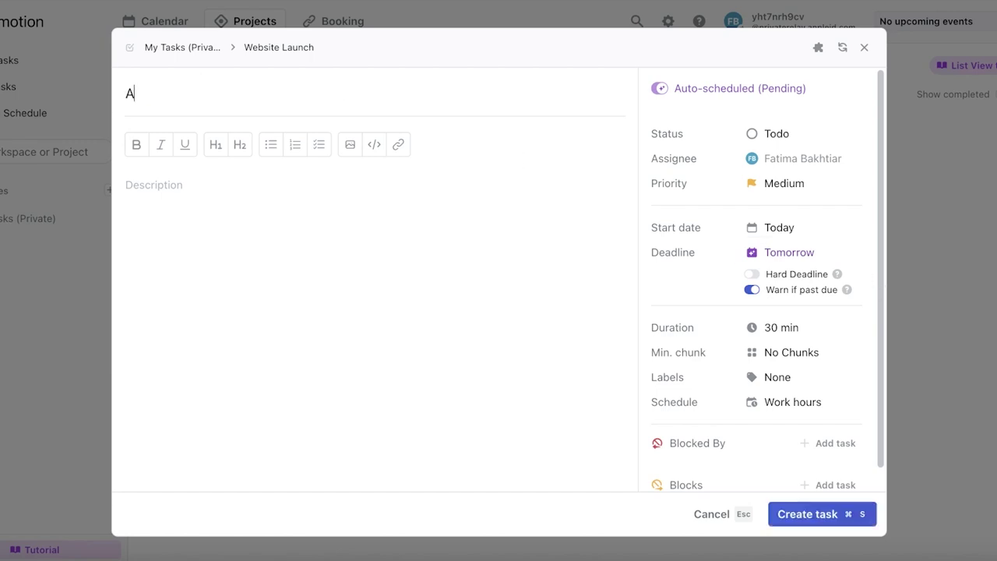
{"action": "key", "text": "BackSpace"}
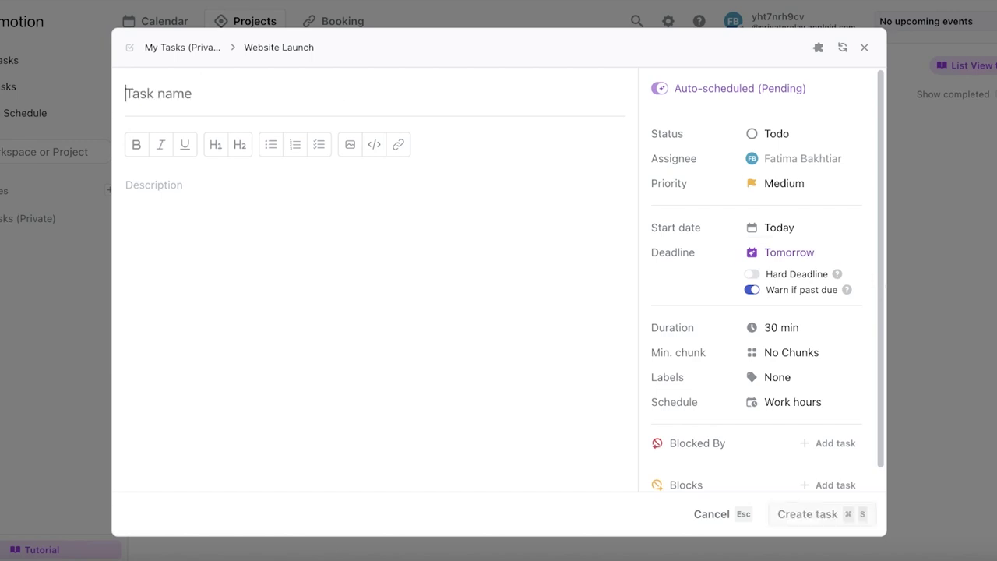
{"action": "type", "text": "Build we b lo"}
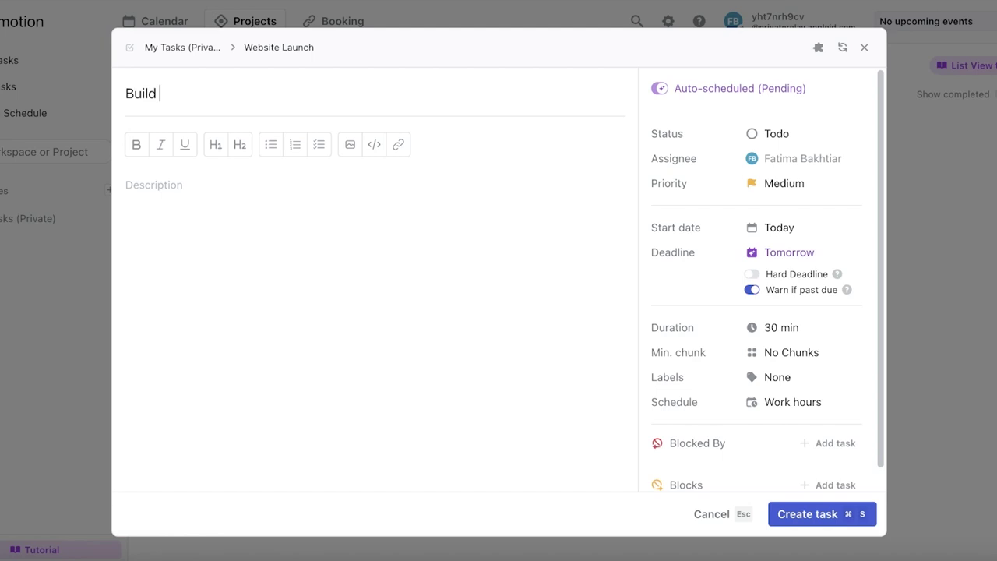
{"action": "key", "text": "BackSpace"}
{"action": "key", "text": "BackSpace"}
{"action": "type", "text": "logo"}
Set the task's duration to To Be Determined, leaving its schedule unchanged
{"action": "left_click", "coordinate": [782, 328]}
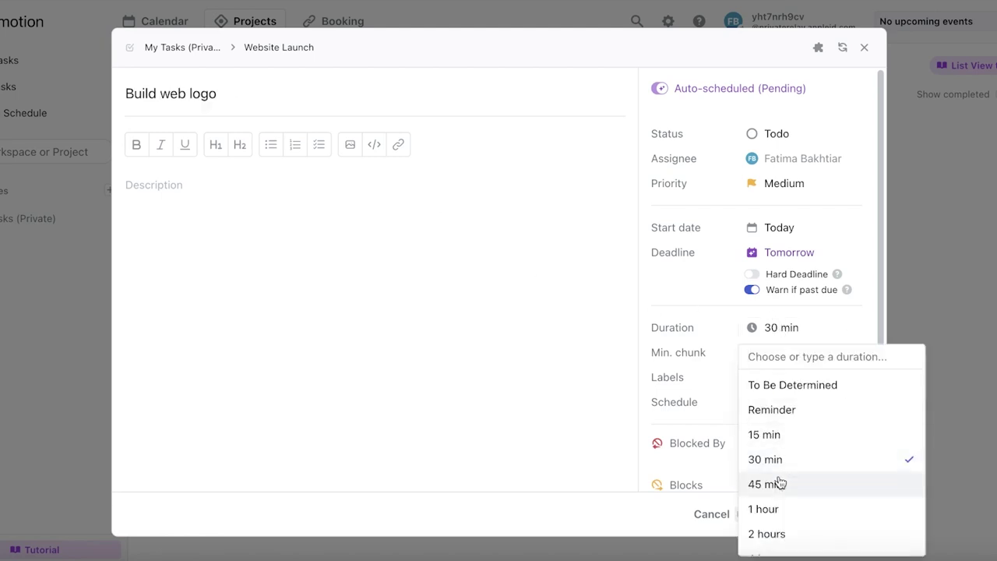
{"action": "scroll", "coordinate": [783, 498], "scroll_direction": "down", "scroll_amount": 2}
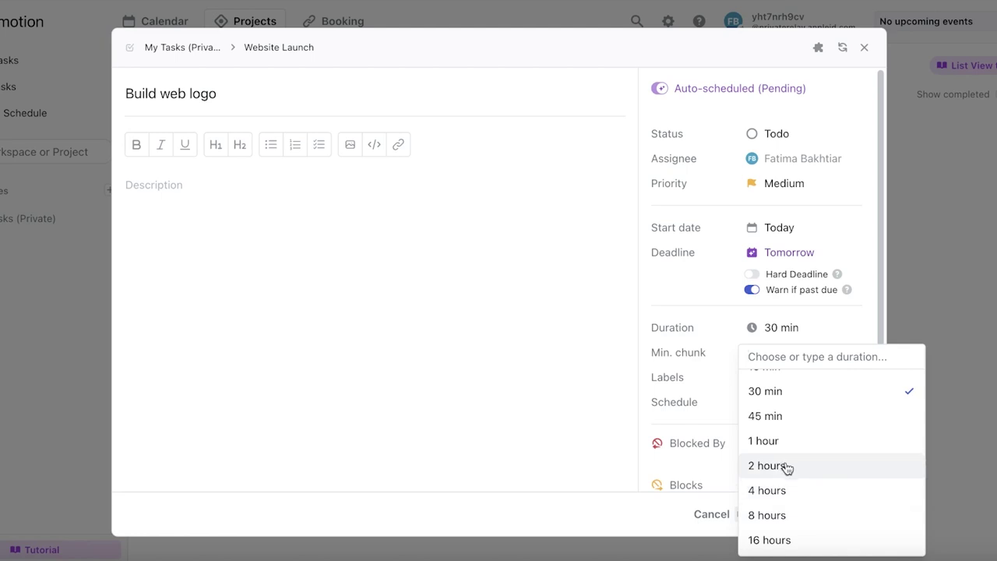
{"action": "scroll", "coordinate": [786, 466], "scroll_direction": "up", "scroll_amount": 3}
{"action": "left_click", "coordinate": [790, 392]}
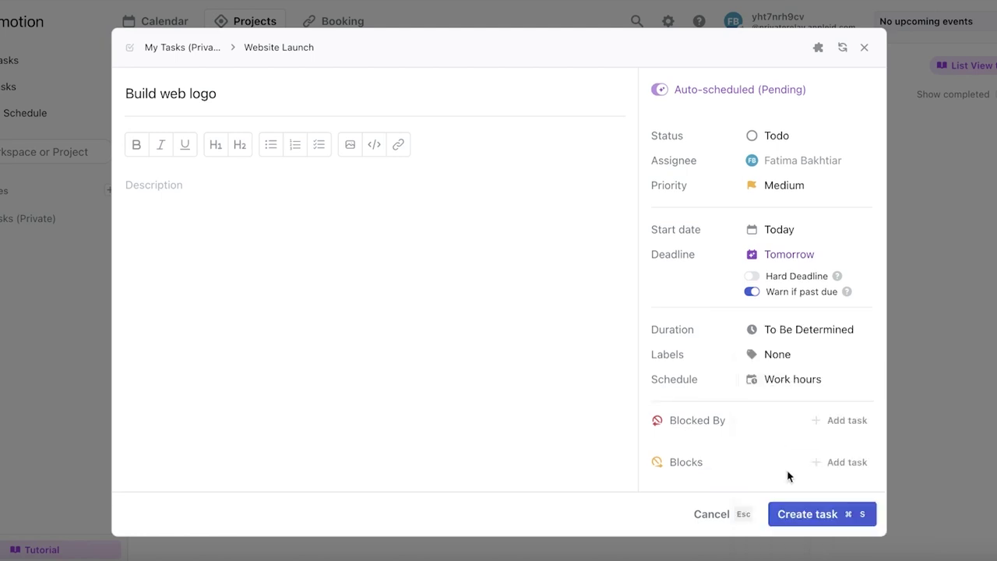
{"action": "left_click", "coordinate": [810, 379]}
{"action": "left_click", "coordinate": [811, 377]}
{"action": "left_click", "coordinate": [800, 379]}
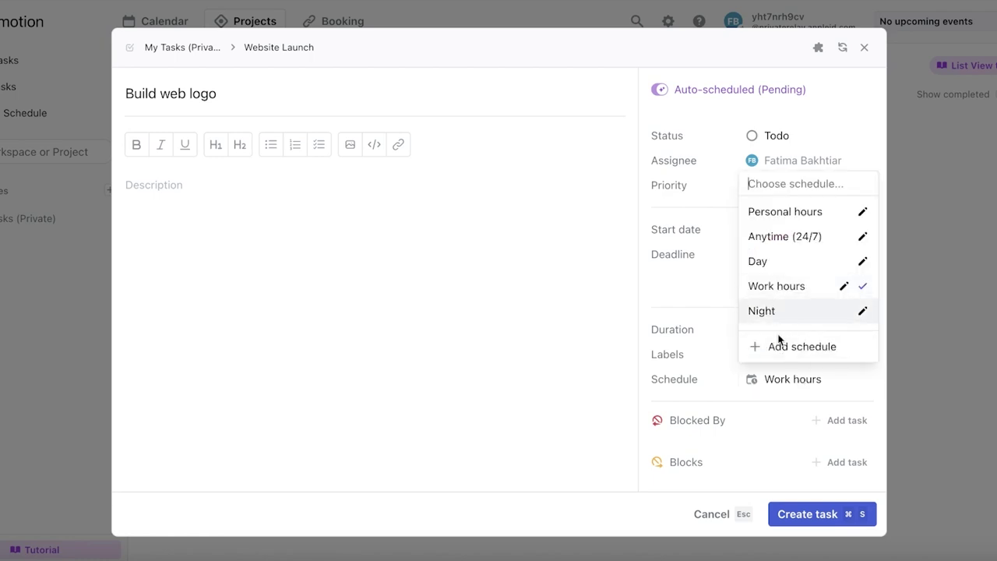
{"action": "left_click", "coordinate": [776, 379]}
{"action": "left_click_drag", "start_coordinate": [672, 380], "coordinate": [771, 388]}
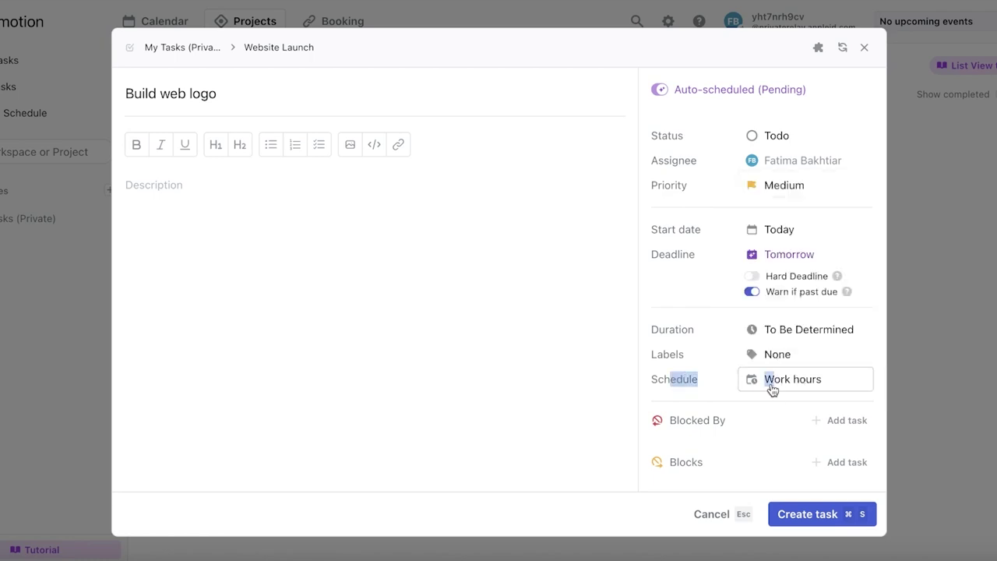
{"action": "double_click", "coordinate": [703, 381]}
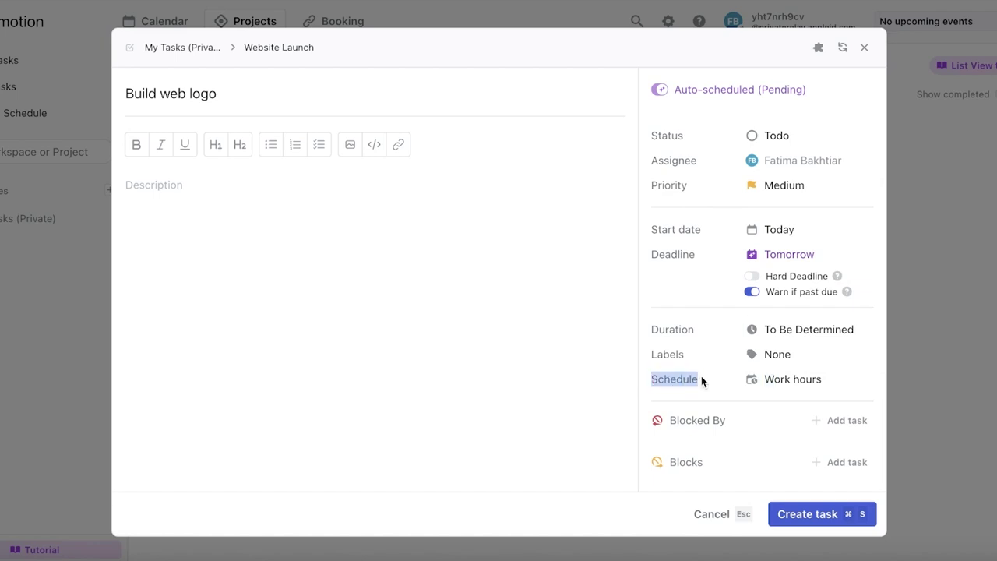
{"action": "left_click", "coordinate": [789, 382]}
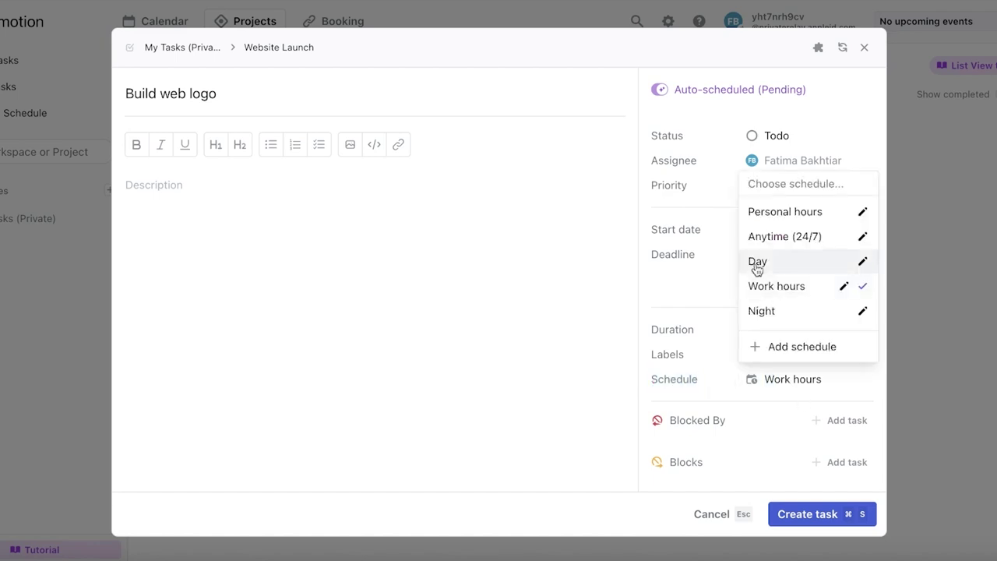
{"action": "left_click", "coordinate": [765, 238]}
{"action": "left_click", "coordinate": [790, 380]}
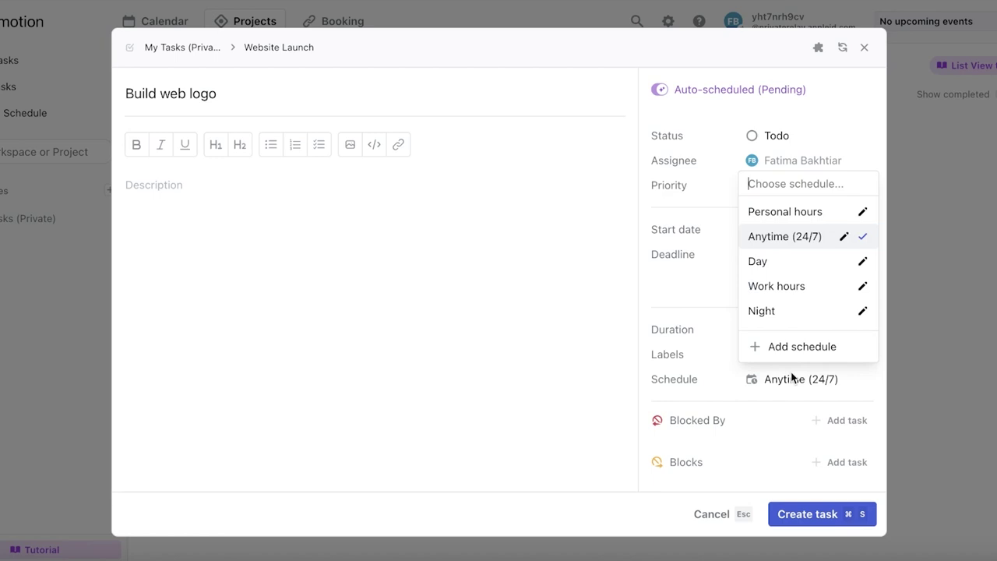
{"action": "left_click", "coordinate": [768, 287]}
{"action": "left_click", "coordinate": [779, 380]}
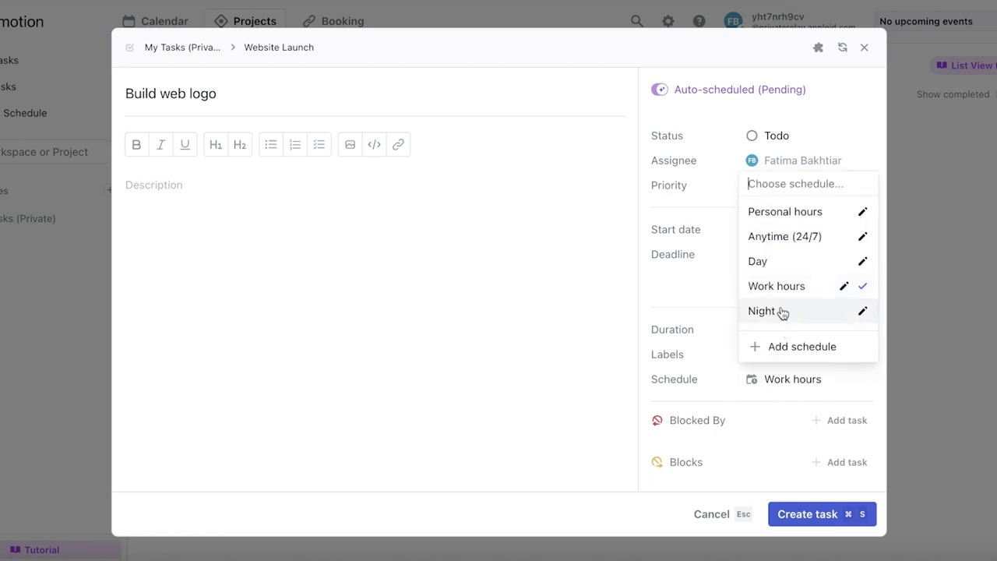
{"action": "left_click", "coordinate": [792, 350]}
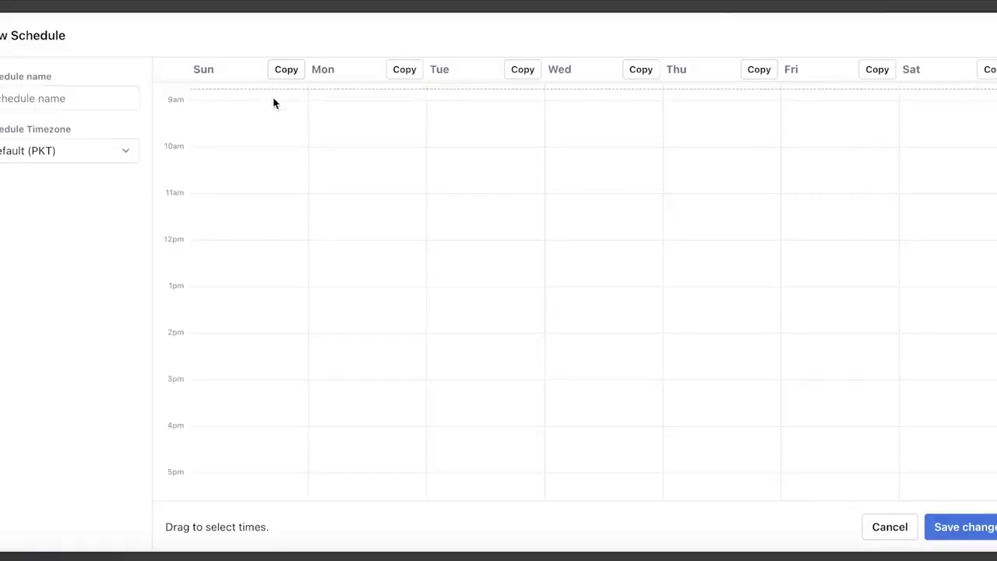
{"action": "scroll", "coordinate": [289, 166], "scroll_direction": "up", "scroll_amount": 2}
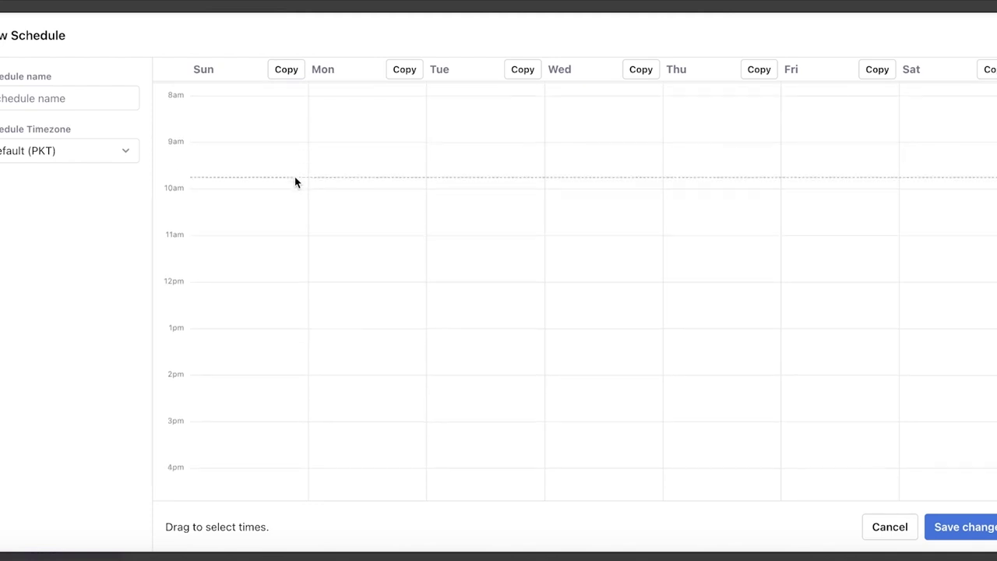
{"action": "scroll", "coordinate": [269, 289], "scroll_direction": "down", "scroll_amount": 3}
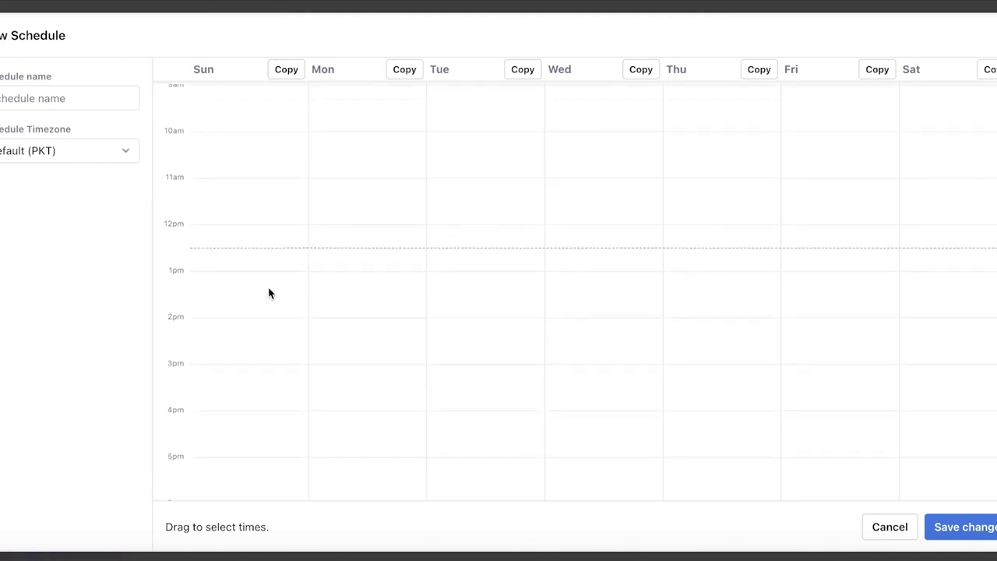
{"action": "scroll", "coordinate": [262, 350], "scroll_direction": "down", "scroll_amount": 5}
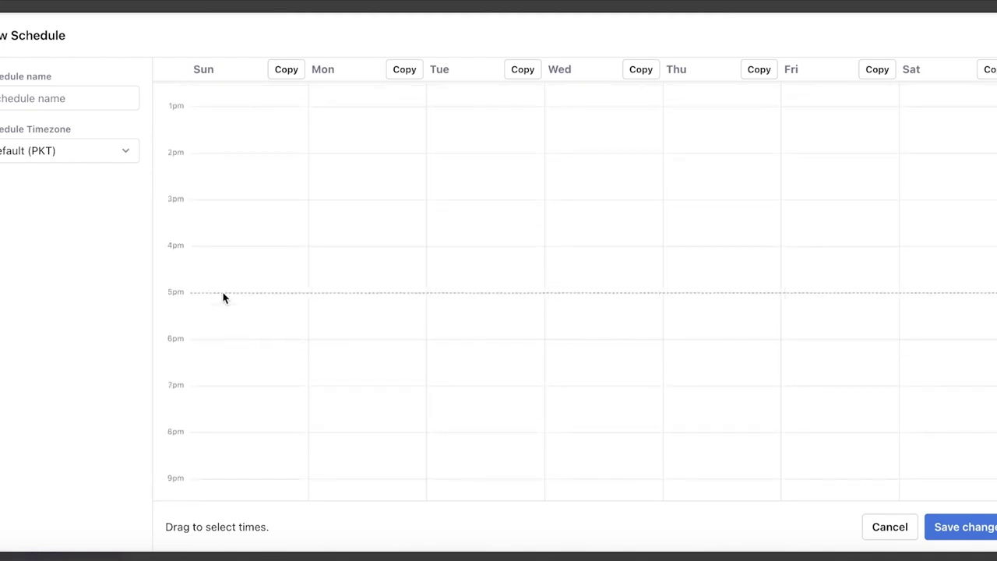
{"action": "left_click_drag", "start_coordinate": [220, 348], "coordinate": [271, 483]}
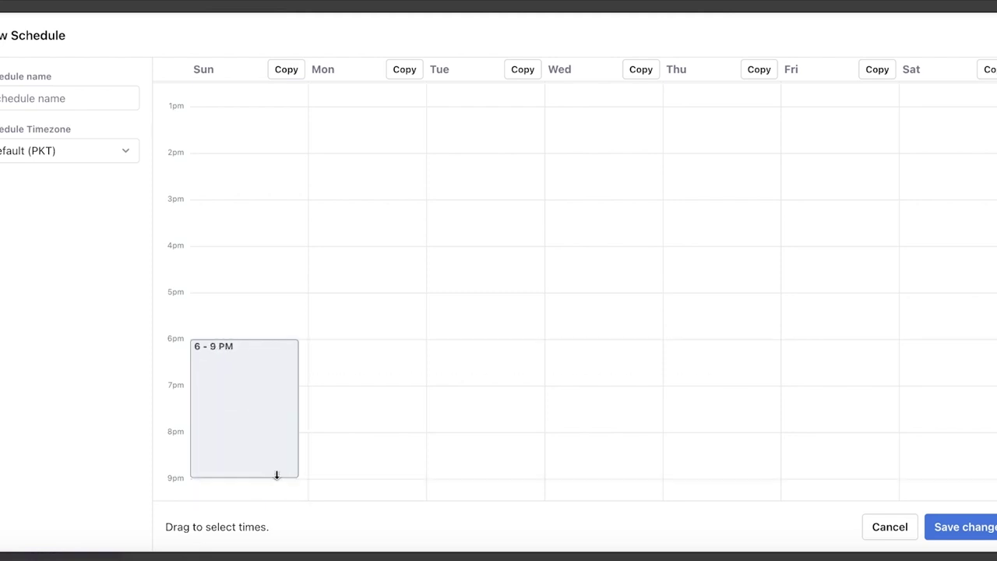
{"action": "left_click", "coordinate": [285, 69]}
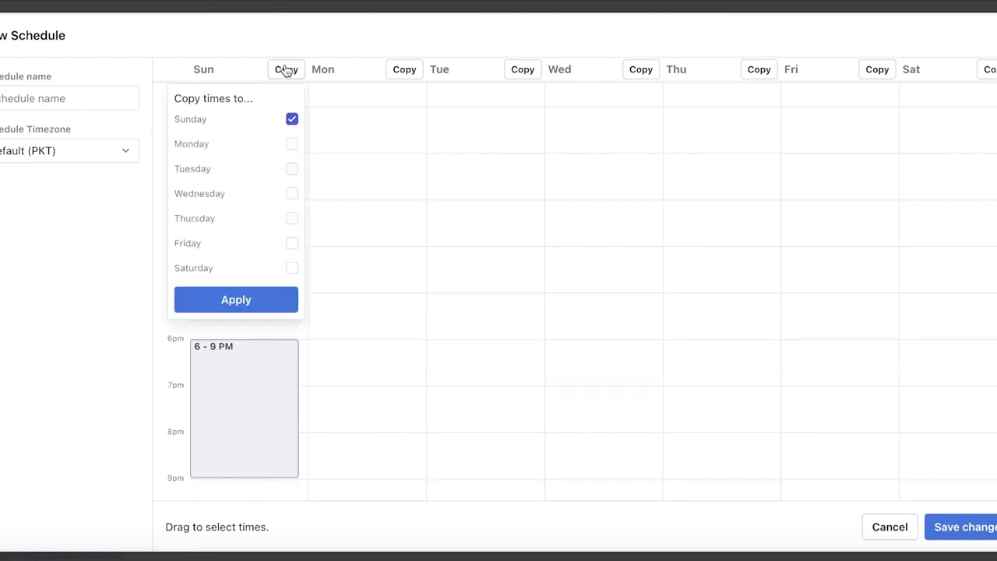
{"action": "left_click", "coordinate": [404, 69]}
{"action": "left_click", "coordinate": [409, 118]}
{"action": "left_click", "coordinate": [410, 168]}
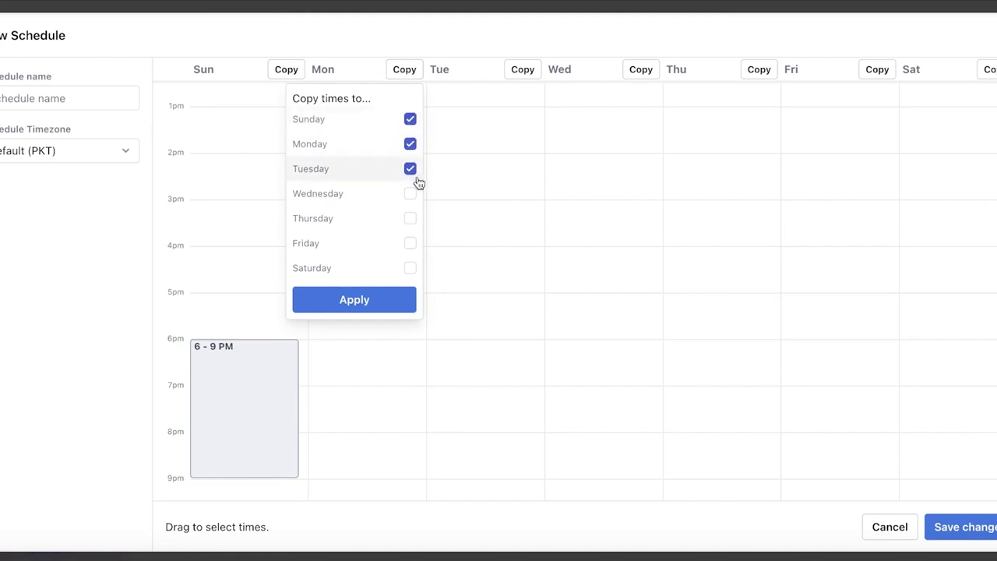
{"action": "left_click", "coordinate": [410, 193]}
{"action": "left_click", "coordinate": [409, 218]}
{"action": "left_click", "coordinate": [286, 69]}
{"action": "left_click", "coordinate": [292, 143]}
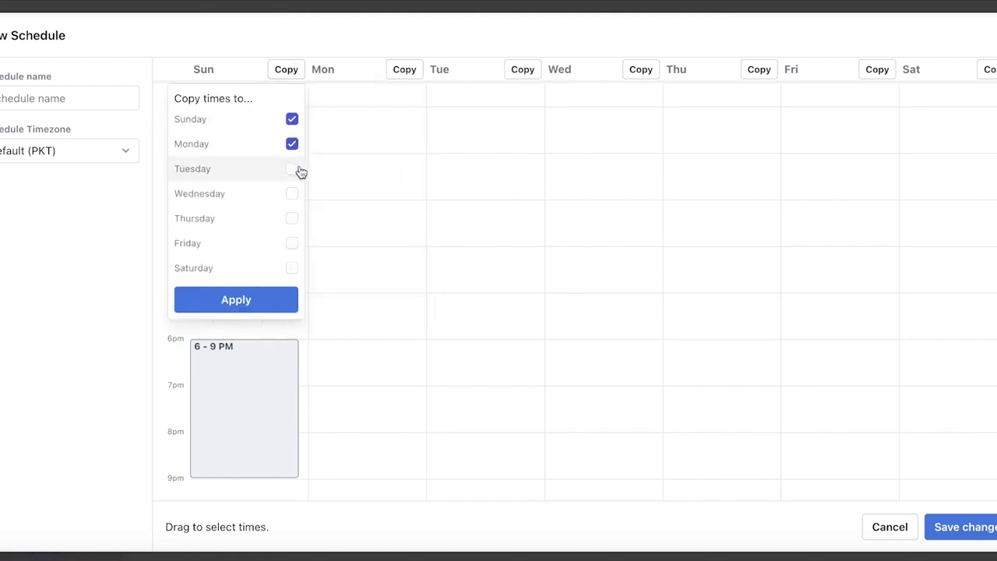
{"action": "left_click", "coordinate": [298, 169]}
{"action": "left_click", "coordinate": [299, 194]}
{"action": "left_click", "coordinate": [298, 219]}
{"action": "left_click", "coordinate": [298, 243]}
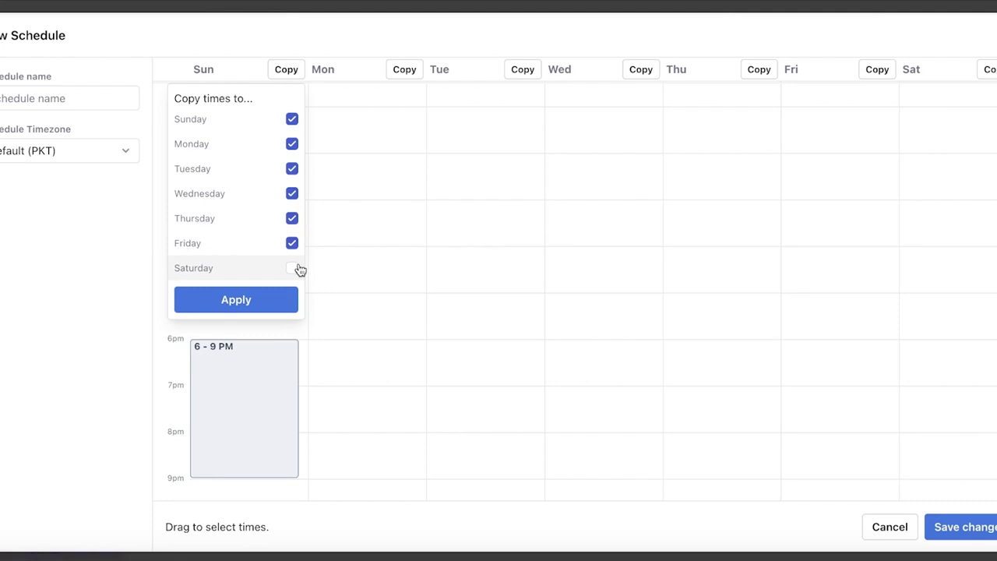
{"action": "left_click", "coordinate": [294, 268]}
{"action": "left_click", "coordinate": [270, 299]}
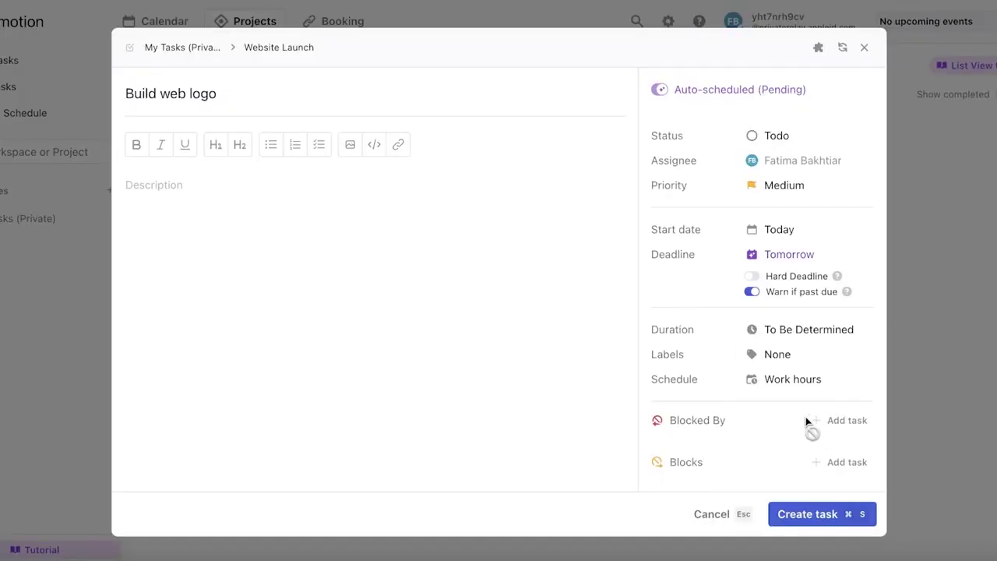
Start a new custom schedule with Sunday available from 6 to 9 PM
{"action": "left_click", "coordinate": [793, 380]}
{"action": "left_click", "coordinate": [781, 347]}
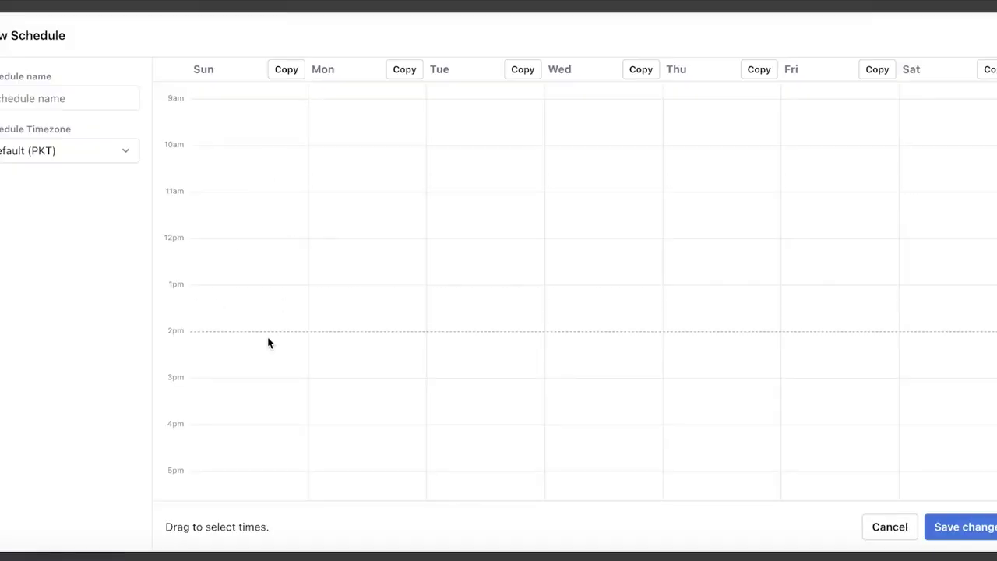
{"action": "scroll", "coordinate": [200, 418], "scroll_direction": "down", "scroll_amount": 3}
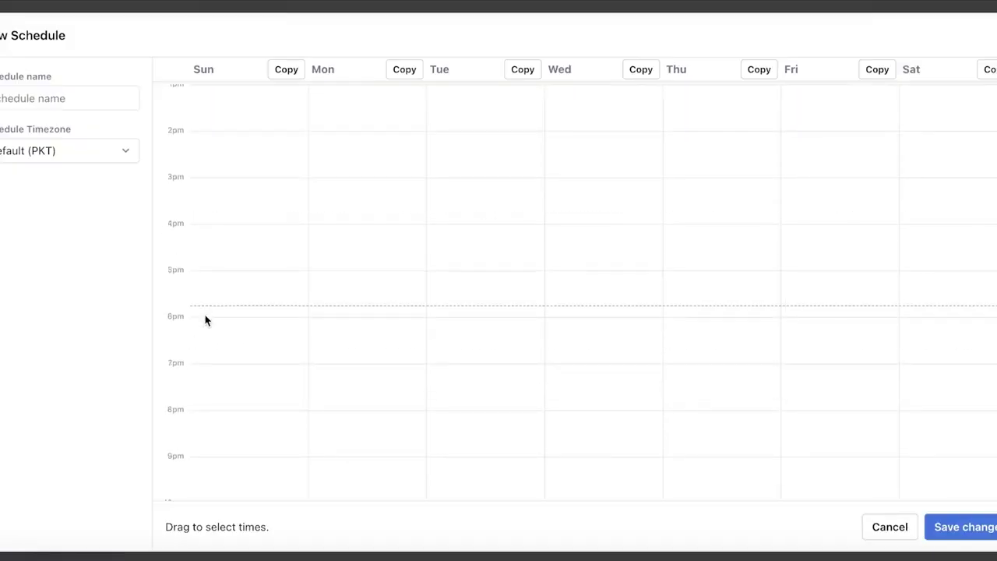
{"action": "left_click_drag", "start_coordinate": [205, 323], "coordinate": [296, 459]}
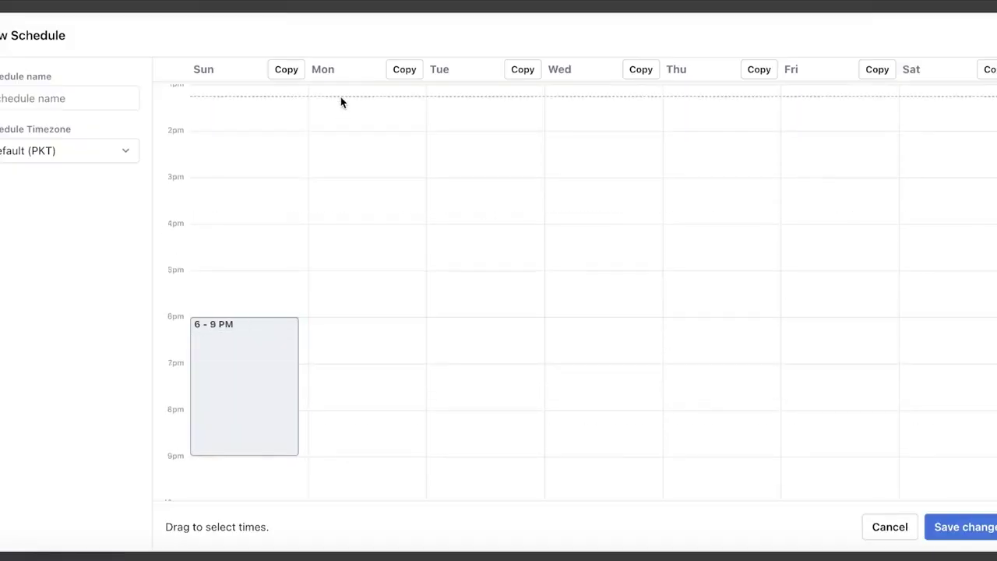
Name the schedule Side Hustle and copy the 6–9 PM hours to Monday through Saturday
{"action": "left_click", "coordinate": [286, 69]}
{"action": "left_click", "coordinate": [292, 143]}
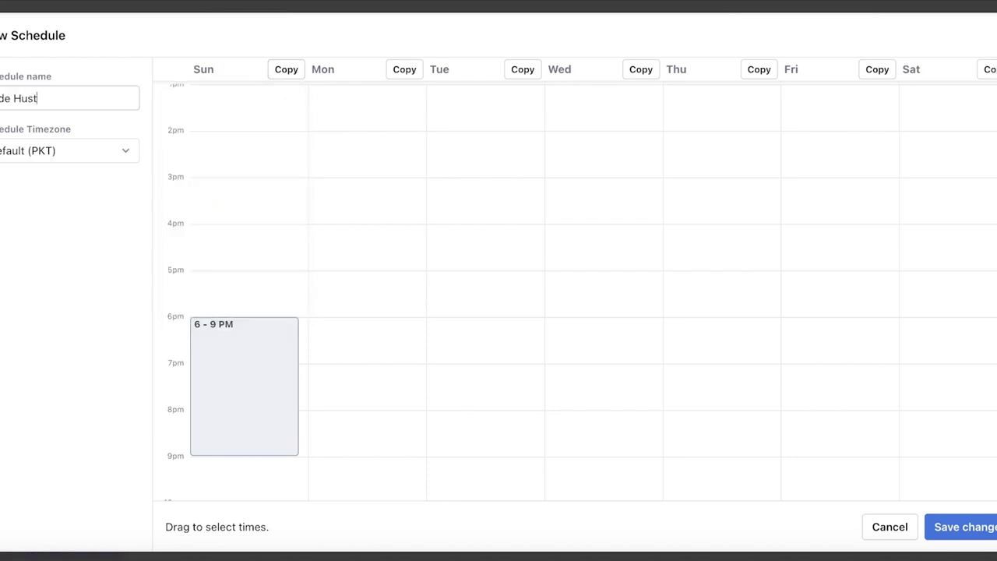
{"action": "left_click", "coordinate": [53, 102]}
{"action": "left_click", "coordinate": [285, 69]}
{"action": "left_click", "coordinate": [293, 144]}
{"action": "left_click", "coordinate": [293, 170]}
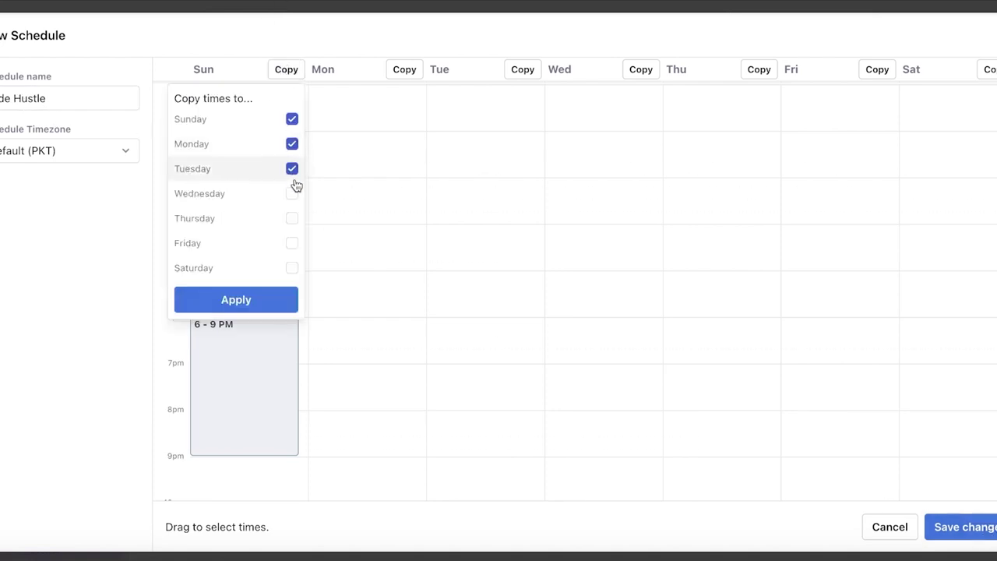
{"action": "left_click", "coordinate": [292, 194]}
{"action": "left_click", "coordinate": [292, 219]}
{"action": "left_click", "coordinate": [292, 244]}
{"action": "left_click", "coordinate": [292, 267]}
{"action": "left_click", "coordinate": [279, 298]}
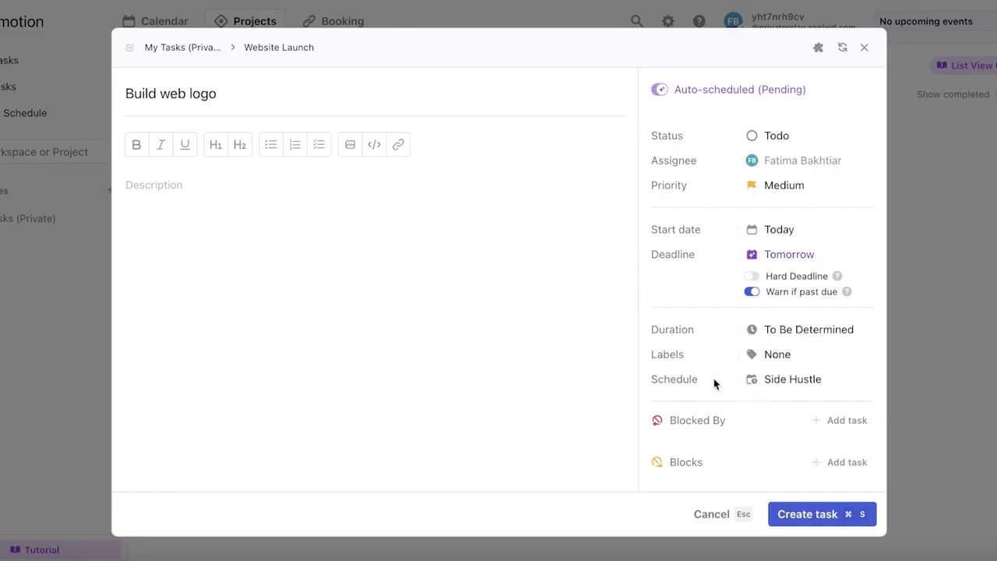
Create the Build web logo task and switch to the week calendar
{"action": "left_click", "coordinate": [827, 509]}
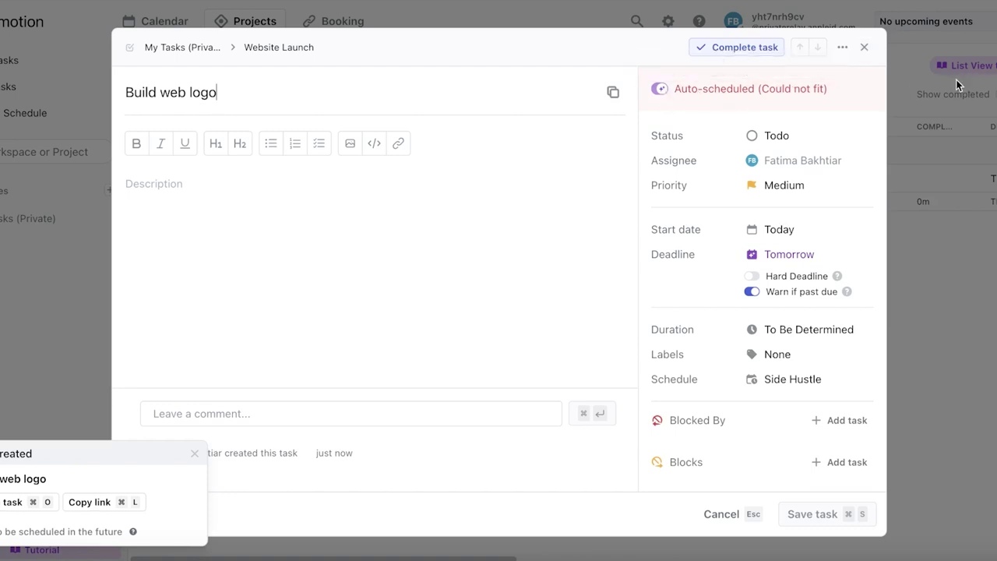
{"action": "left_click", "coordinate": [864, 47]}
{"action": "left_click", "coordinate": [170, 25]}
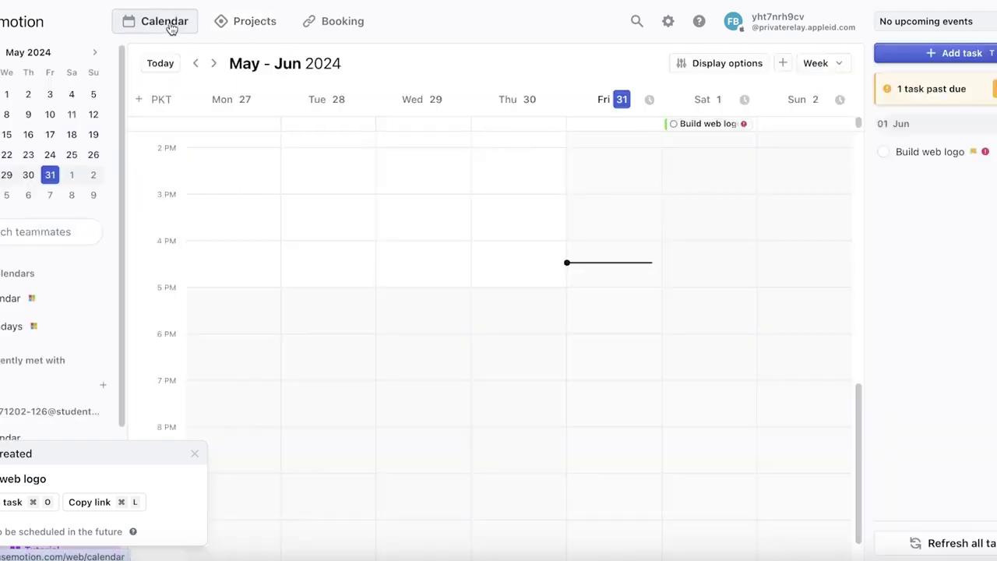
{"action": "scroll", "coordinate": [740, 167], "scroll_direction": "up", "scroll_amount": 5}
From the calendar, keep Build web logo auto-scheduled and set its duration to To Be Determined
{"action": "left_click", "coordinate": [719, 124]}
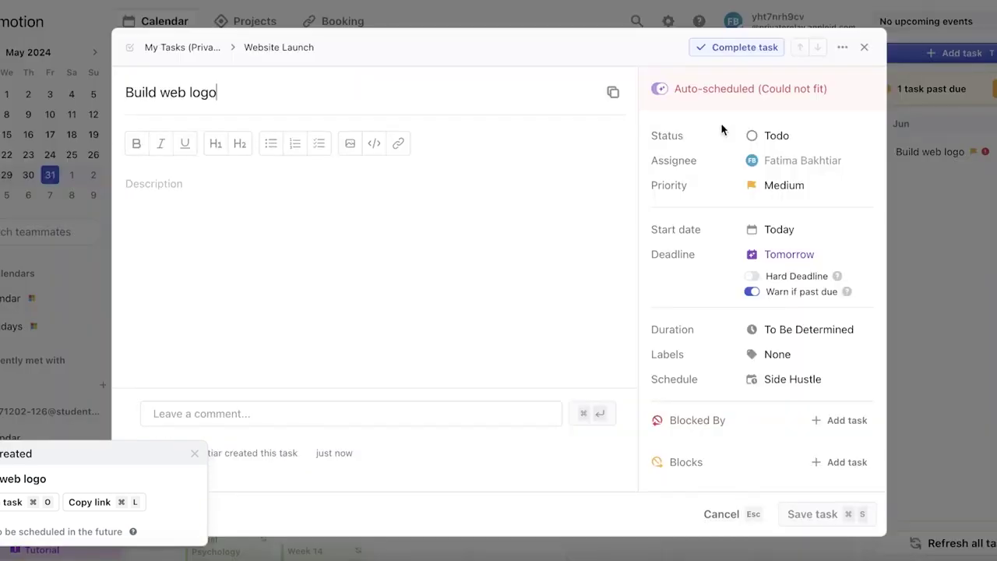
{"action": "left_click", "coordinate": [748, 90]}
{"action": "left_click", "coordinate": [748, 91]}
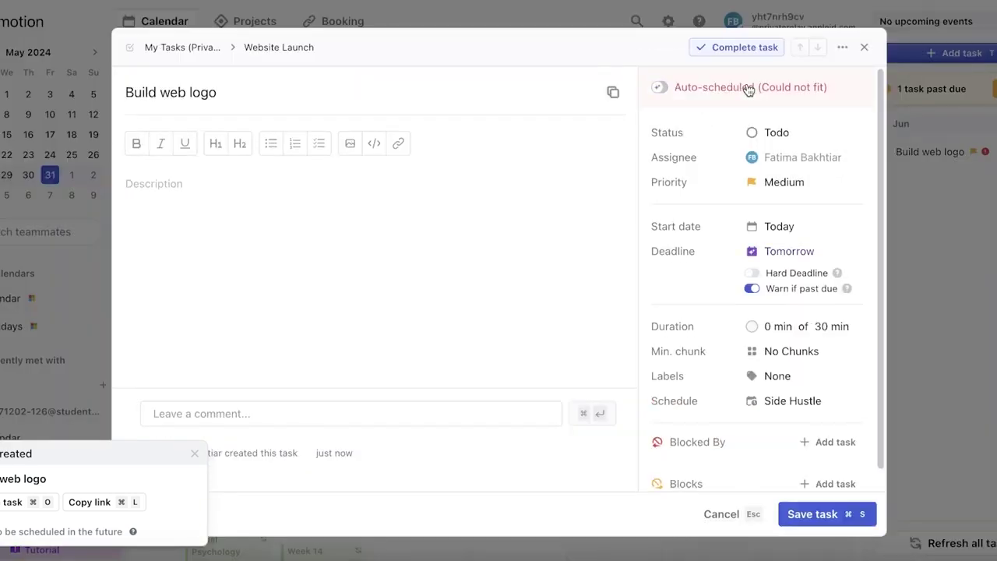
{"action": "scroll", "coordinate": [851, 329], "scroll_direction": "down", "scroll_amount": 1}
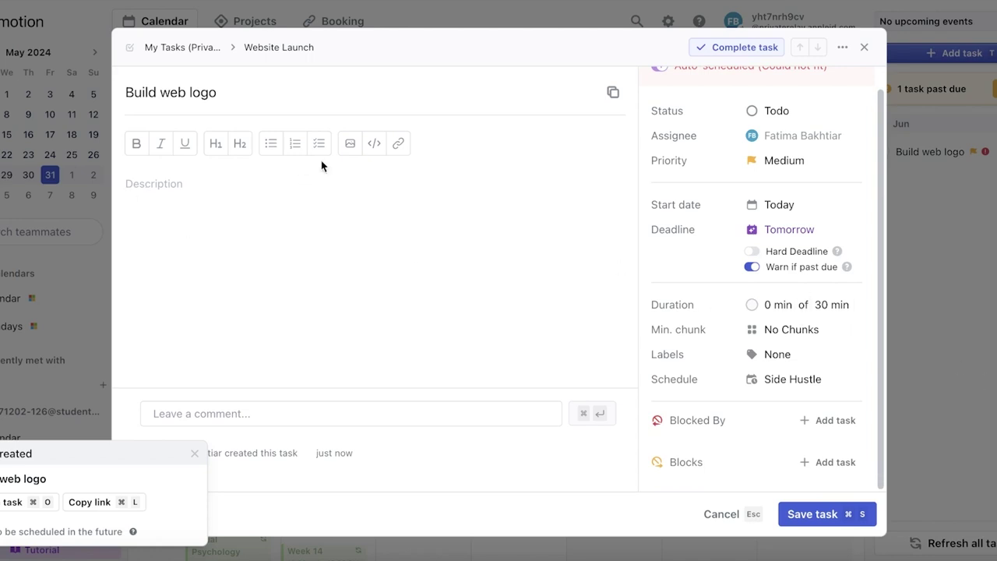
{"action": "left_click", "coordinate": [773, 307]}
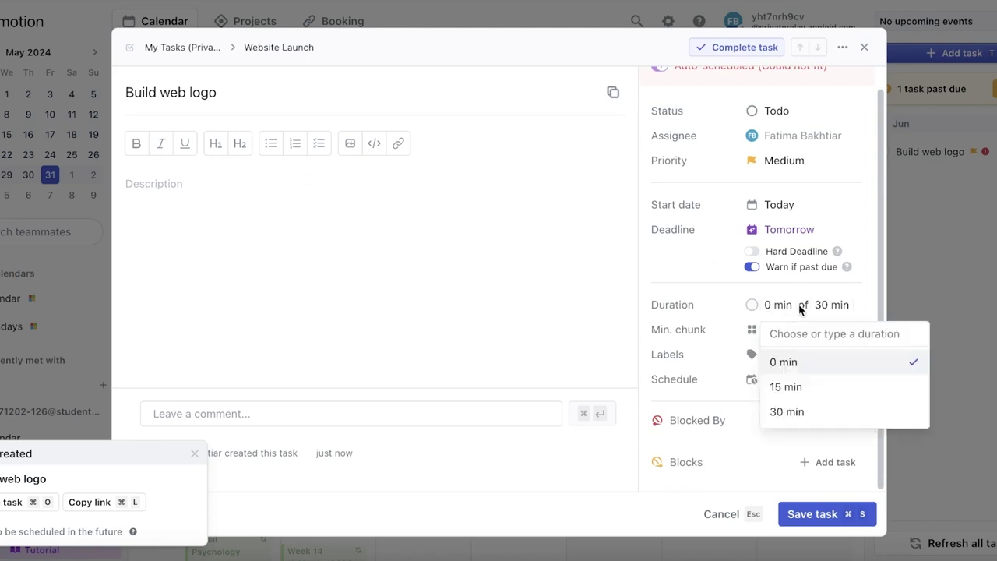
{"action": "left_click", "coordinate": [801, 309]}
{"action": "left_click", "coordinate": [760, 305]}
{"action": "left_click", "coordinate": [753, 305]}
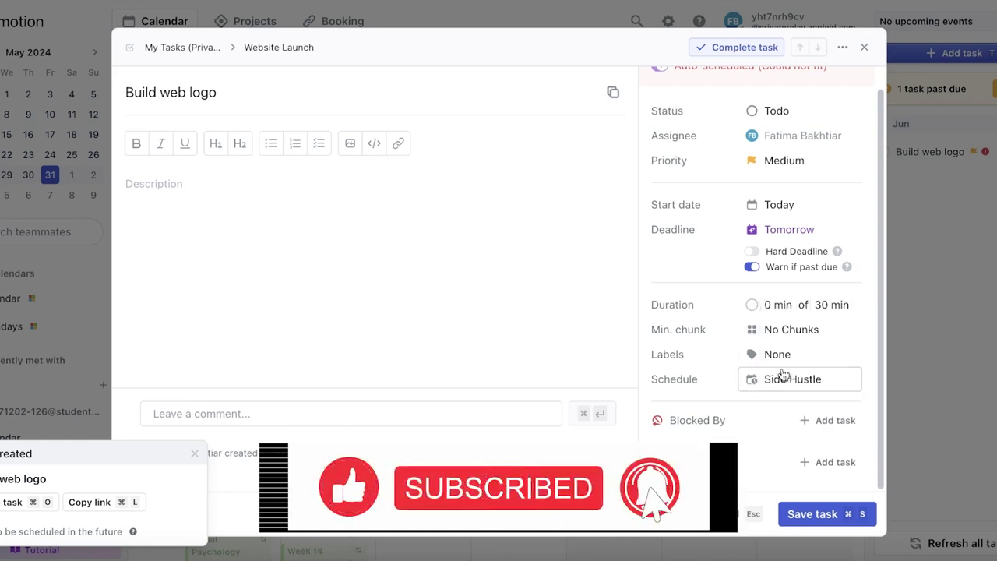
{"action": "left_click", "coordinate": [824, 307]}
{"action": "left_click", "coordinate": [854, 360]}
{"action": "key", "text": "Escape"}
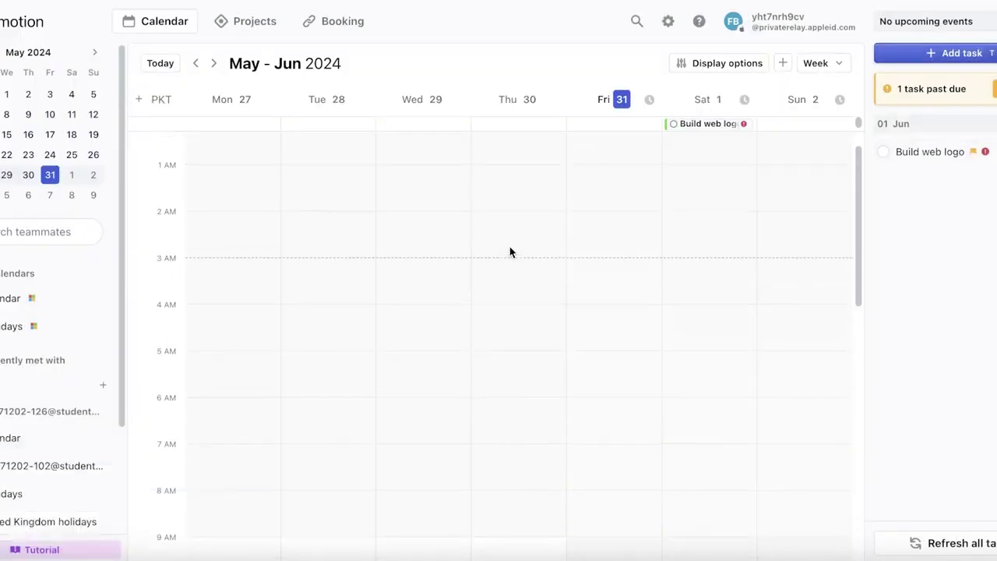
Give Build web logo a June 8 deadline and a June 2 start date, and save
{"action": "left_click", "coordinate": [901, 154]}
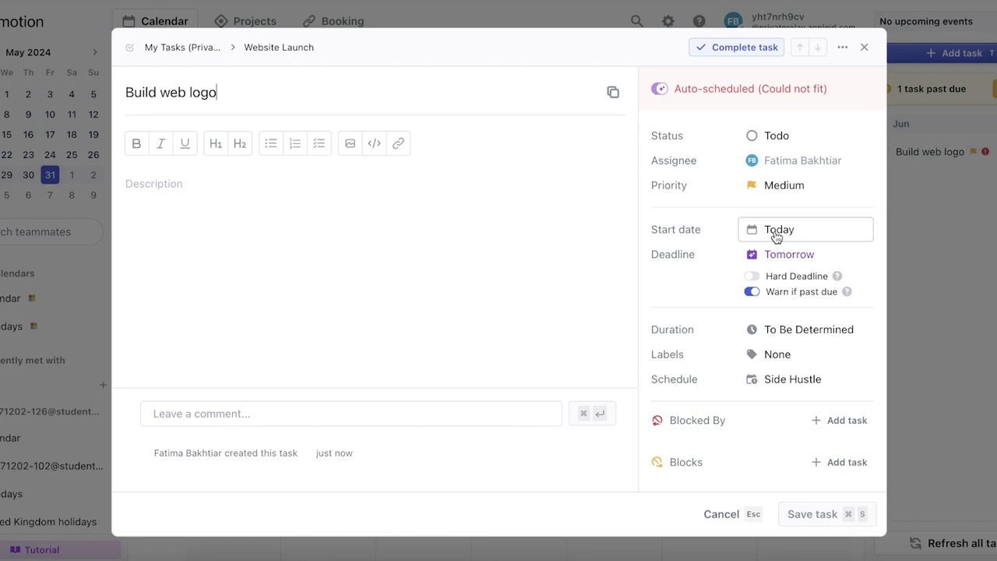
{"action": "left_click", "coordinate": [776, 260]}
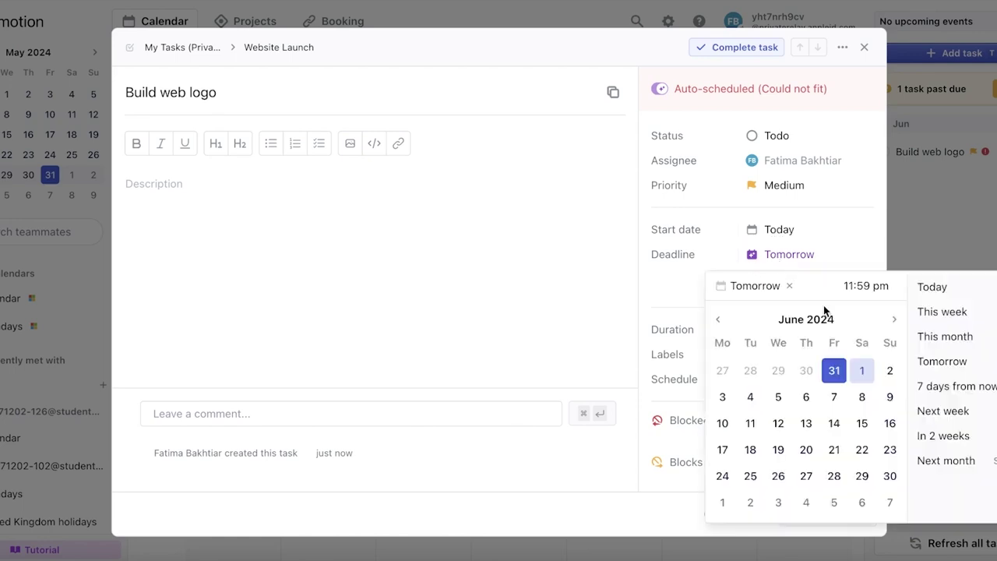
{"action": "left_click", "coordinate": [862, 396]}
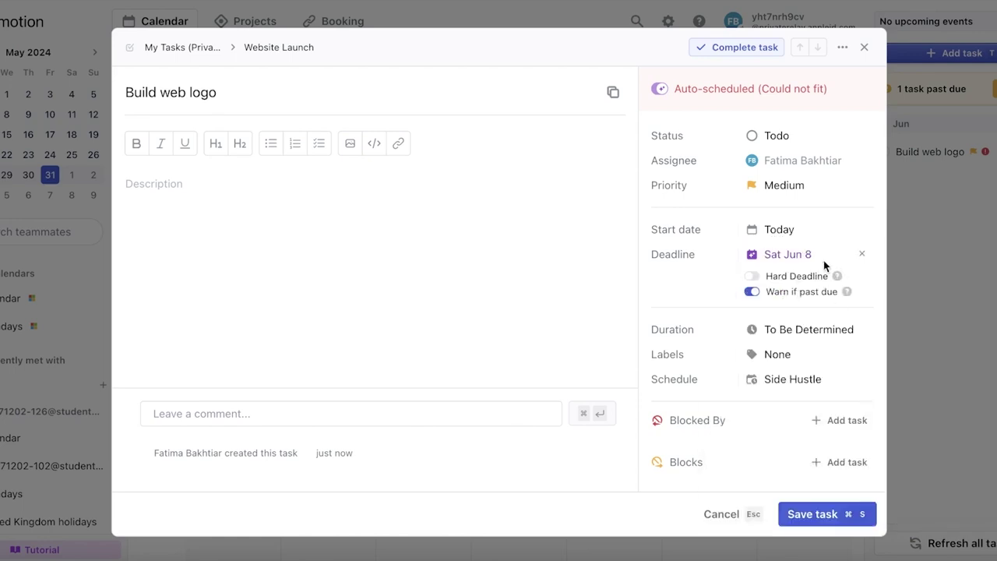
{"action": "left_click", "coordinate": [795, 229]}
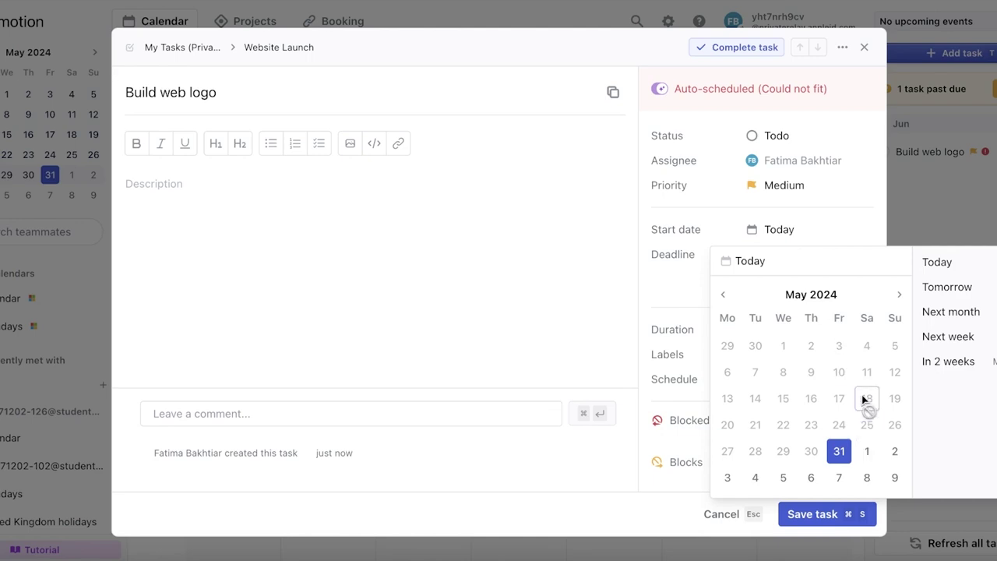
{"action": "left_click", "coordinate": [830, 201]}
{"action": "left_click", "coordinate": [834, 231]}
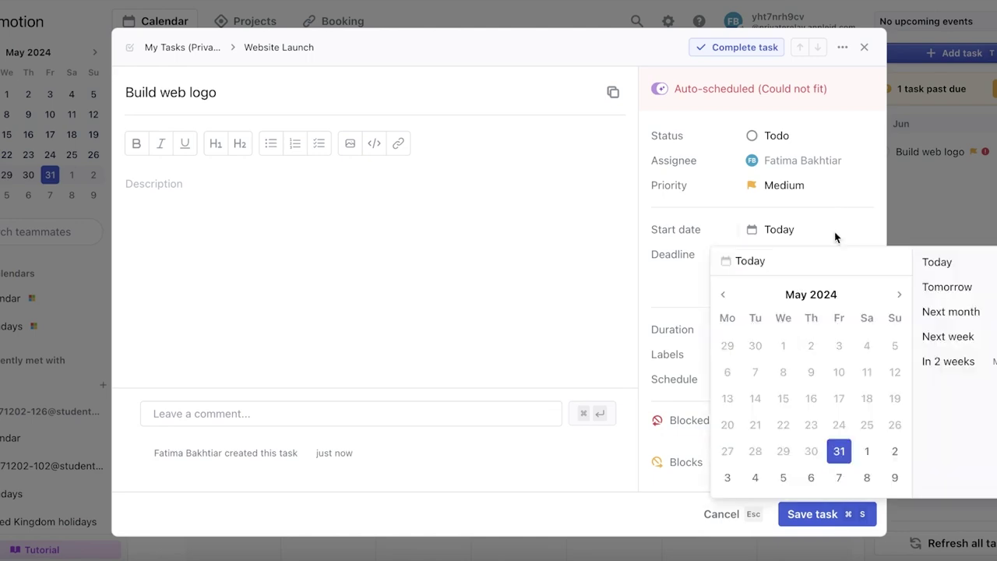
{"action": "left_click", "coordinate": [894, 451]}
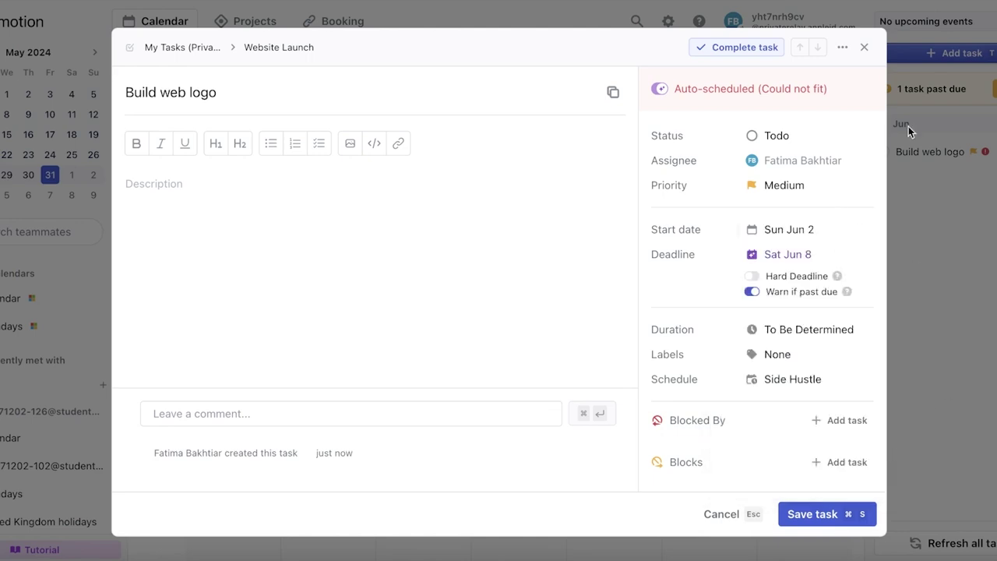
{"action": "left_click", "coordinate": [788, 520]}
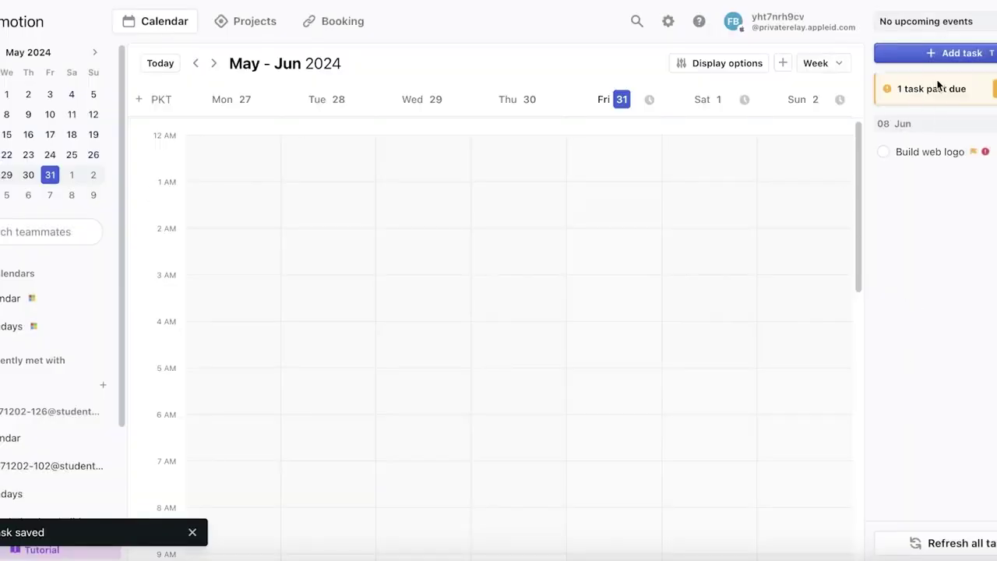
{"action": "left_click", "coordinate": [933, 150]}
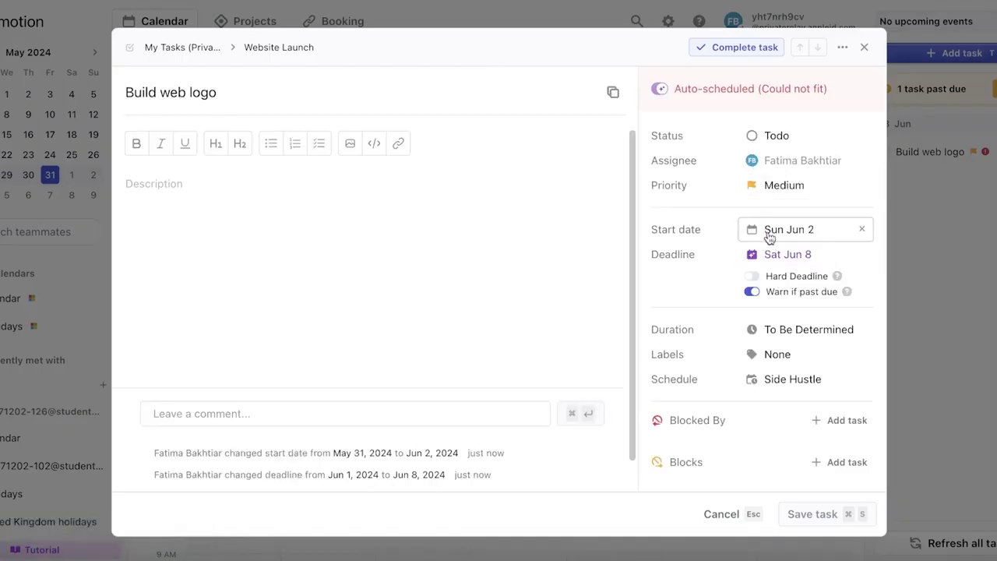
{"action": "key", "text": "Escape"}
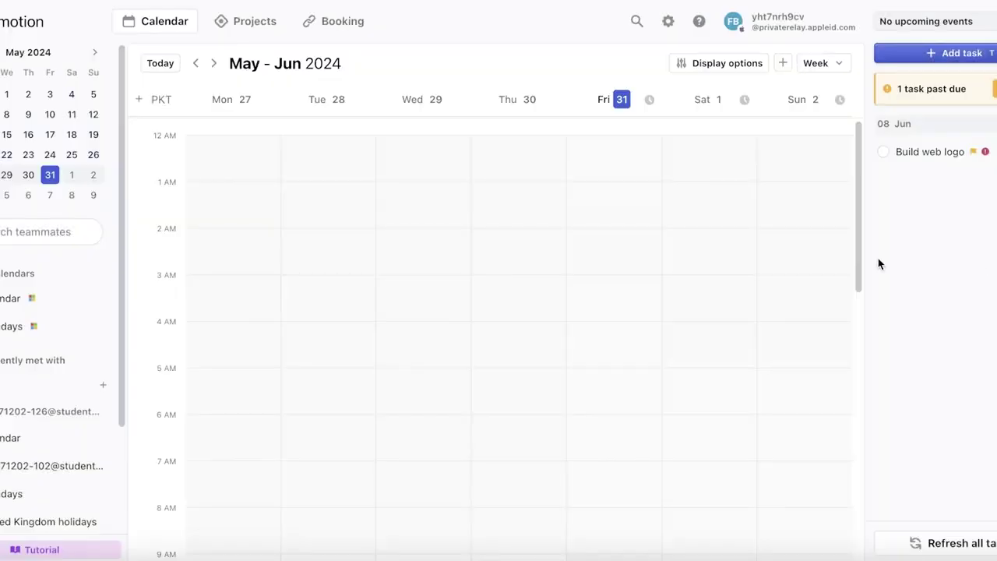
Start a new Website Launch task named 'Setup a shopify account'
{"action": "left_click", "coordinate": [217, 33]}
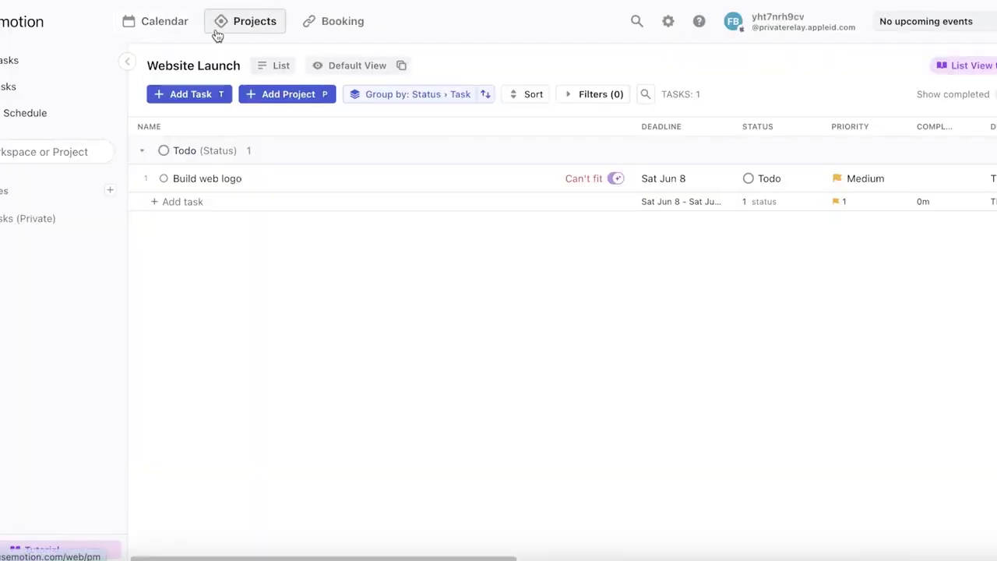
{"action": "left_click", "coordinate": [204, 92]}
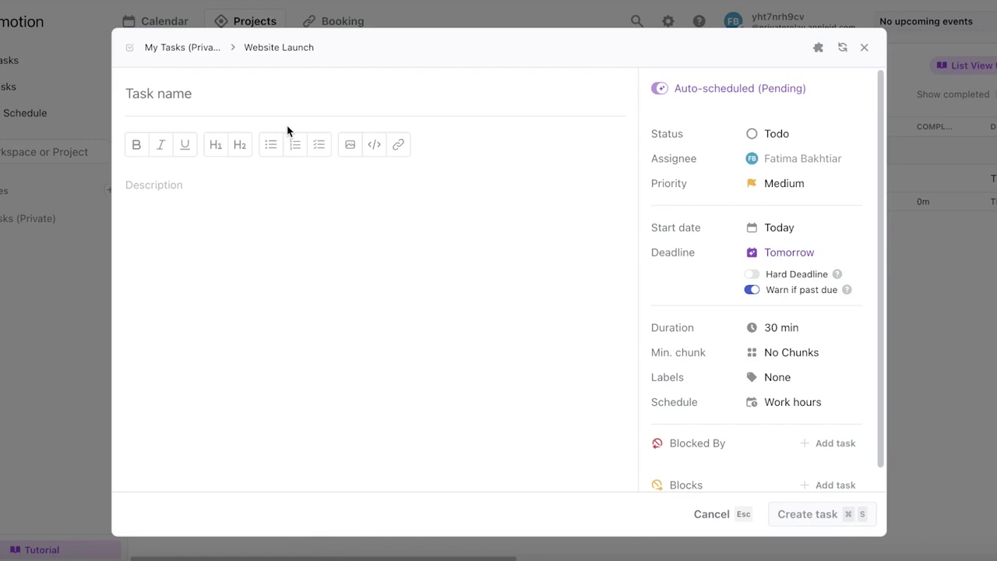
{"action": "type", "text": "A"}
{"action": "key", "text": "BackSpace"}
{"action": "type", "text": "A"}
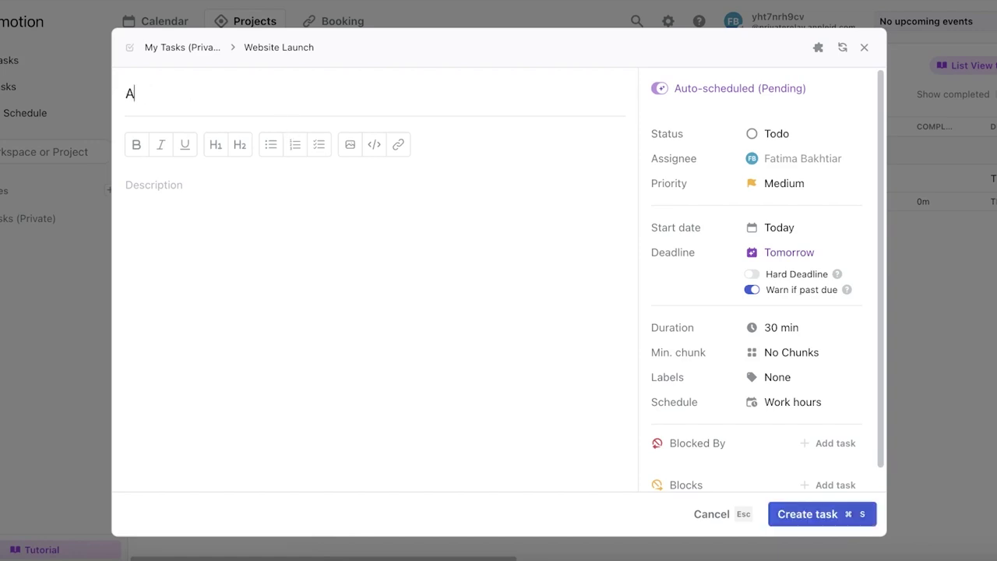
{"action": "key", "text": "BackSpace"}
{"action": "type", "text": "Setup a sho"}
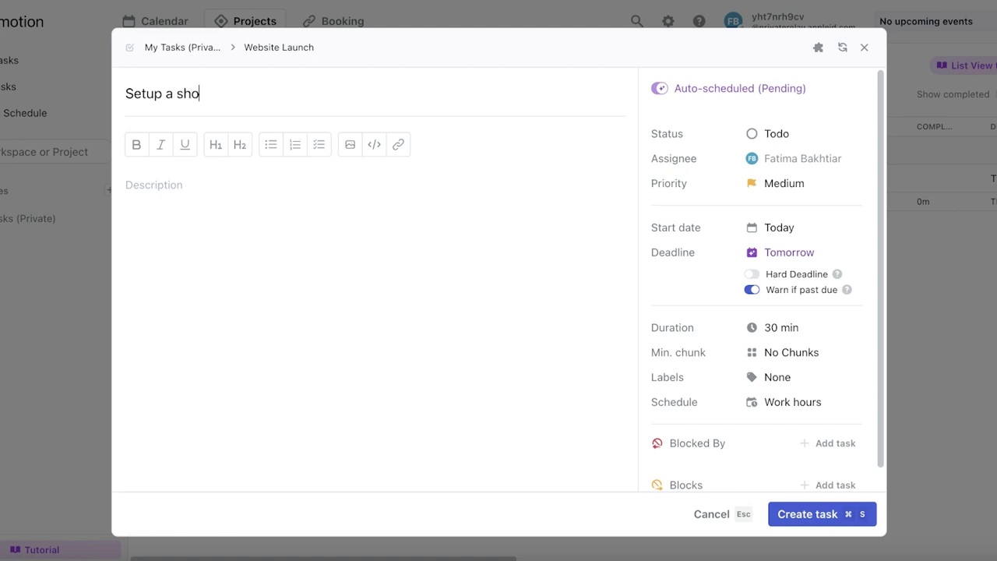
{"action": "type", "text": "pify account"}
{"action": "key", "text": "Return"}
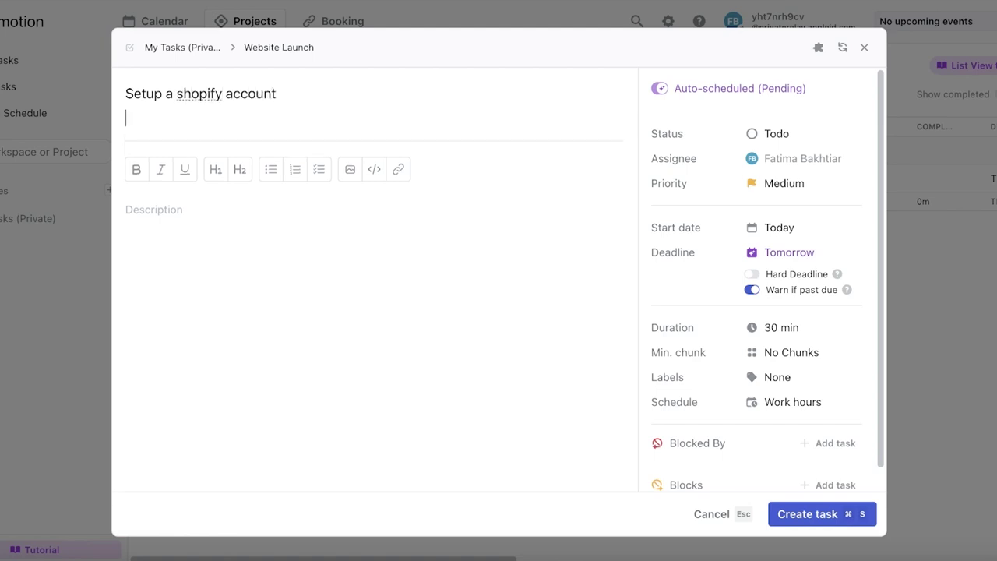
Give it a 2-hour duration on the Side Hustle schedule, then create it
{"action": "left_click", "coordinate": [797, 332]}
{"action": "scroll", "coordinate": [789, 425], "scroll_direction": "down", "scroll_amount": 2}
{"action": "left_click", "coordinate": [778, 469]}
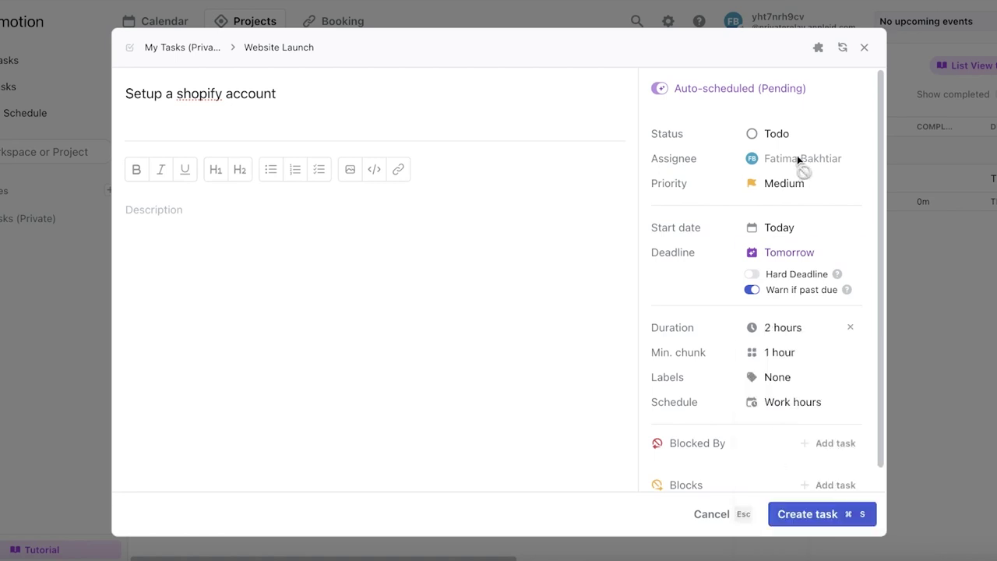
{"action": "left_click", "coordinate": [781, 403]}
{"action": "left_click", "coordinate": [777, 333]}
{"action": "left_click", "coordinate": [780, 388]}
{"action": "left_click", "coordinate": [707, 443]}
{"action": "scroll", "coordinate": [695, 400], "scroll_direction": "down", "scroll_amount": 1}
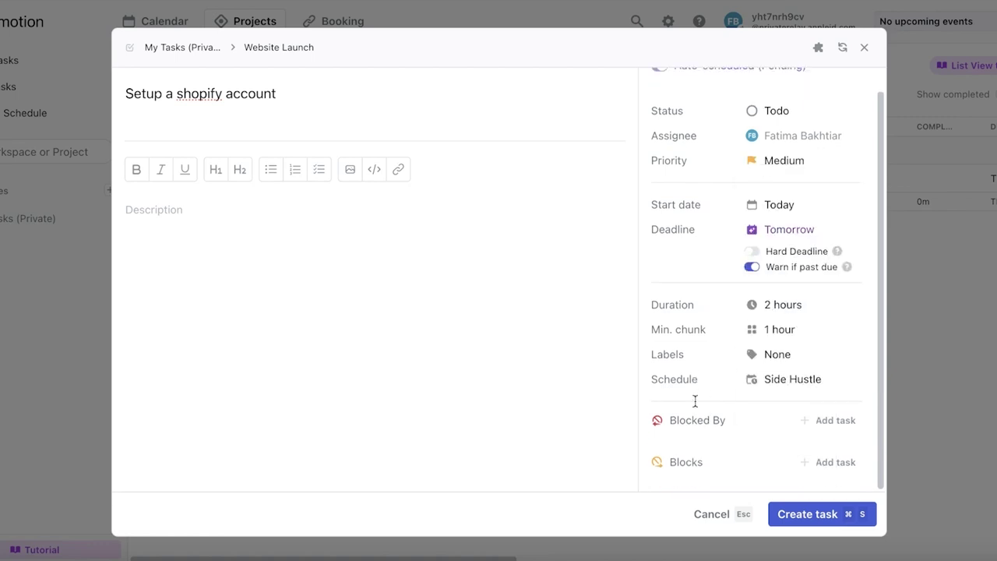
{"action": "left_click", "coordinate": [823, 513]}
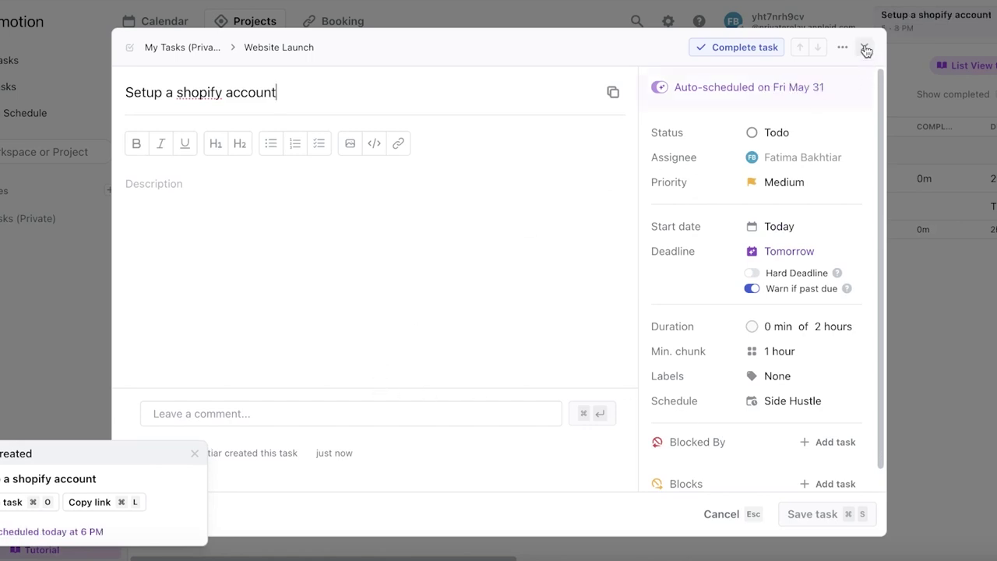
{"action": "mouse_move", "coordinate": [784, 88]}
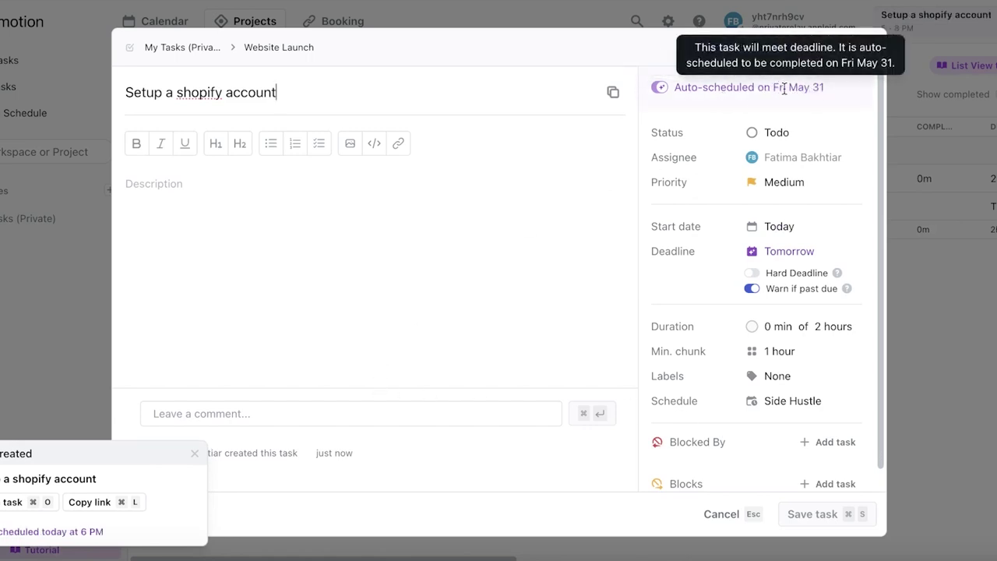
{"action": "left_click", "coordinate": [858, 49]}
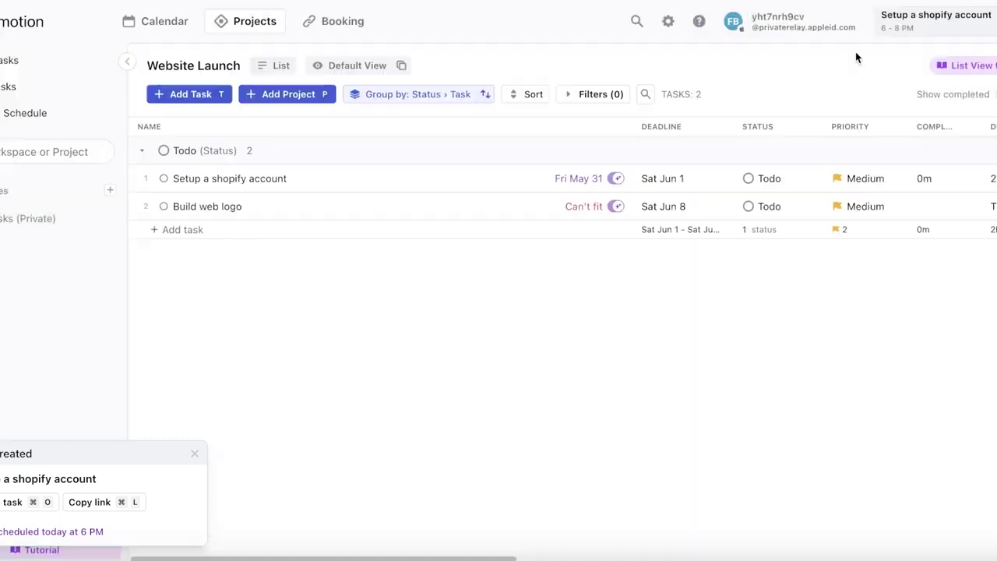
Start a 'review sample products' task on the Side Hustle schedule with a 2-hour duration
{"action": "left_click", "coordinate": [204, 95]}
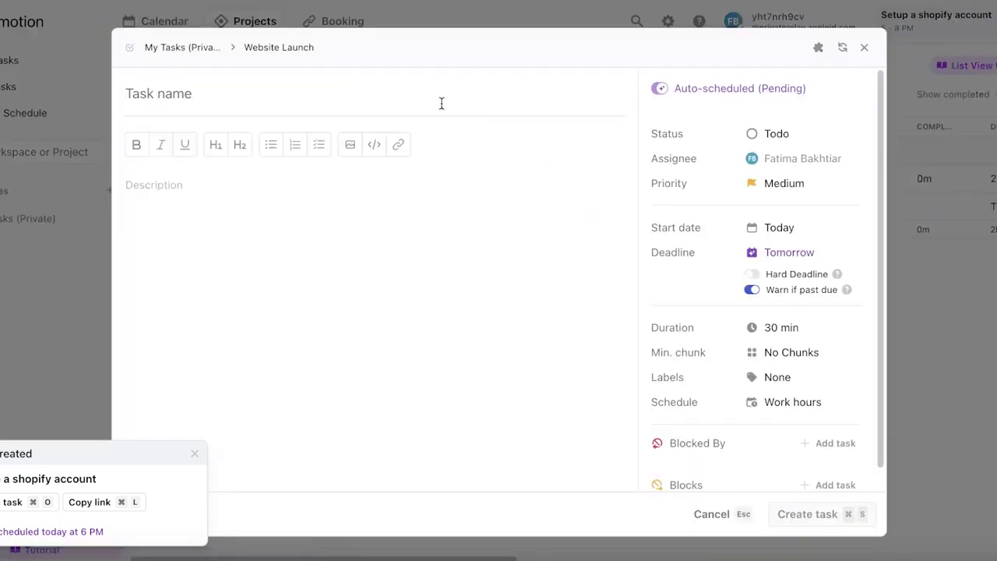
{"action": "type", "text": "review sample products"}
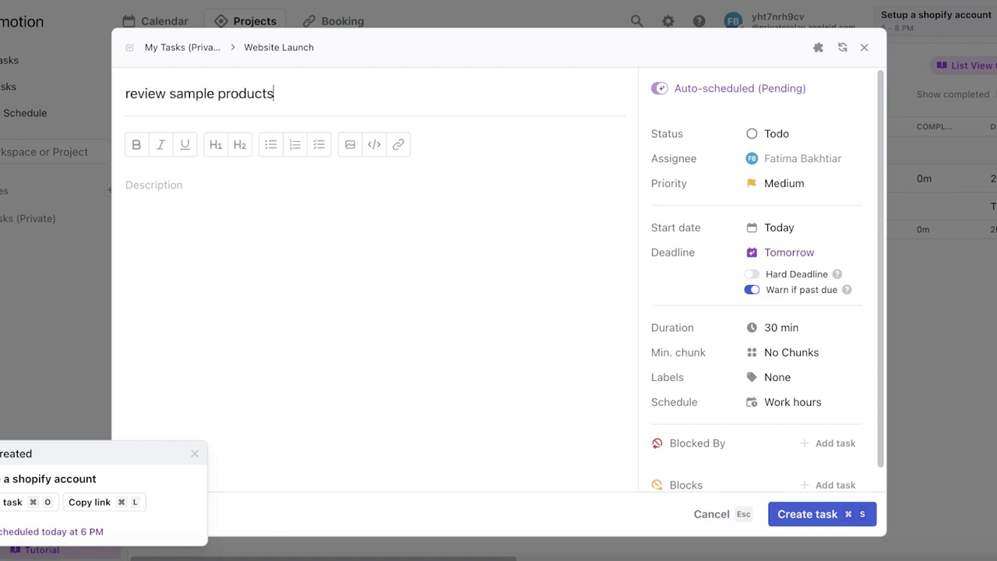
{"action": "left_click", "coordinate": [782, 402]}
{"action": "left_click", "coordinate": [771, 335]}
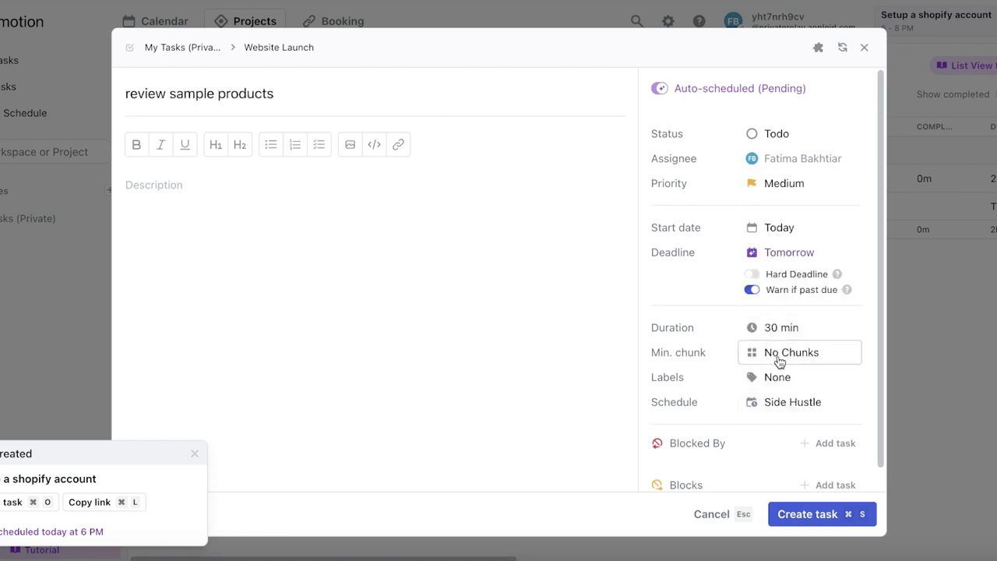
{"action": "left_click", "coordinate": [788, 332]}
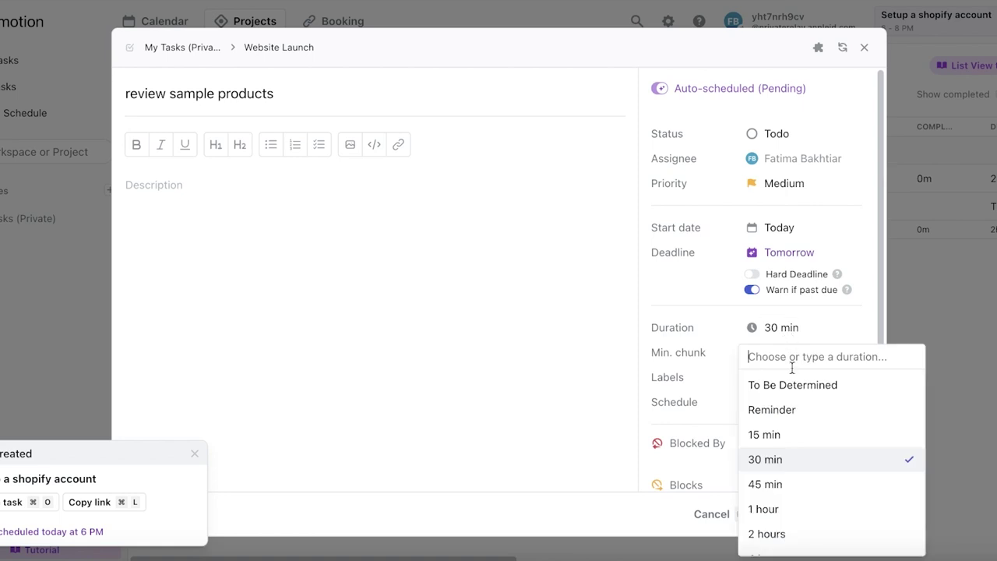
{"action": "left_click", "coordinate": [790, 529]}
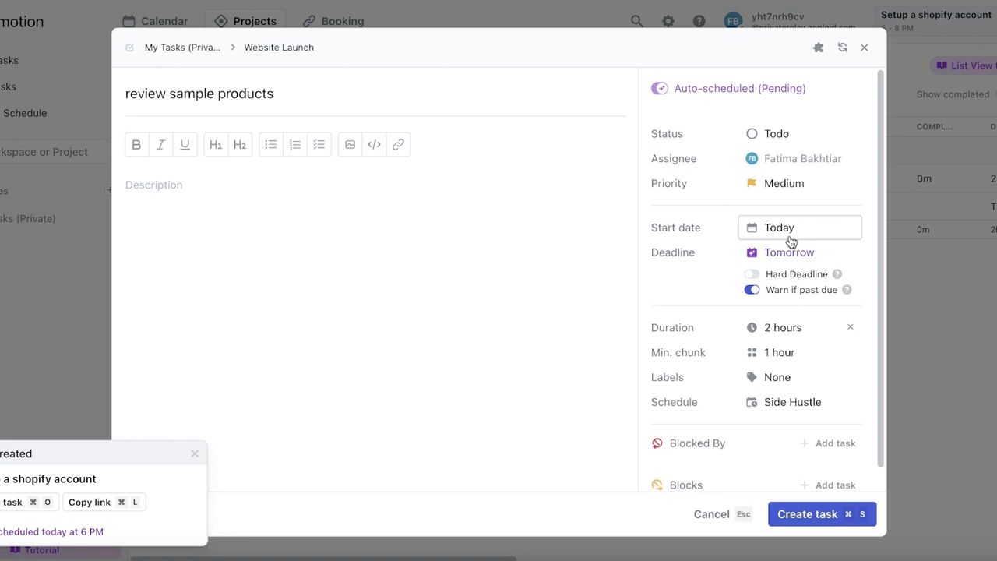
Set minimum chunk to No Chunks, create the task, and return to the list
{"action": "left_click", "coordinate": [791, 352]}
{"action": "left_click", "coordinate": [783, 336]}
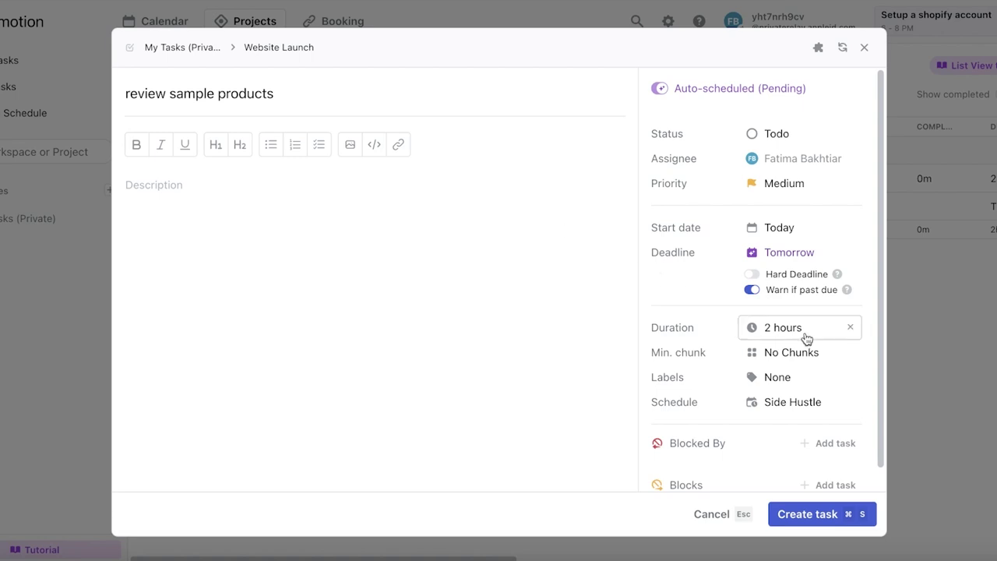
{"action": "scroll", "coordinate": [812, 420], "scroll_direction": "down", "scroll_amount": 1}
{"action": "scroll", "coordinate": [814, 472], "scroll_direction": "up", "scroll_amount": 1}
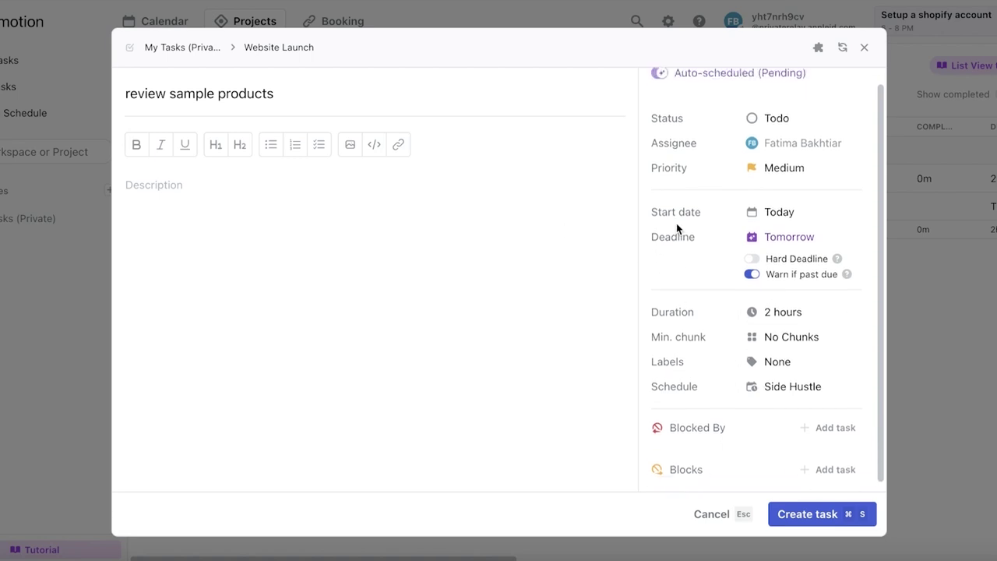
{"action": "left_click", "coordinate": [807, 510]}
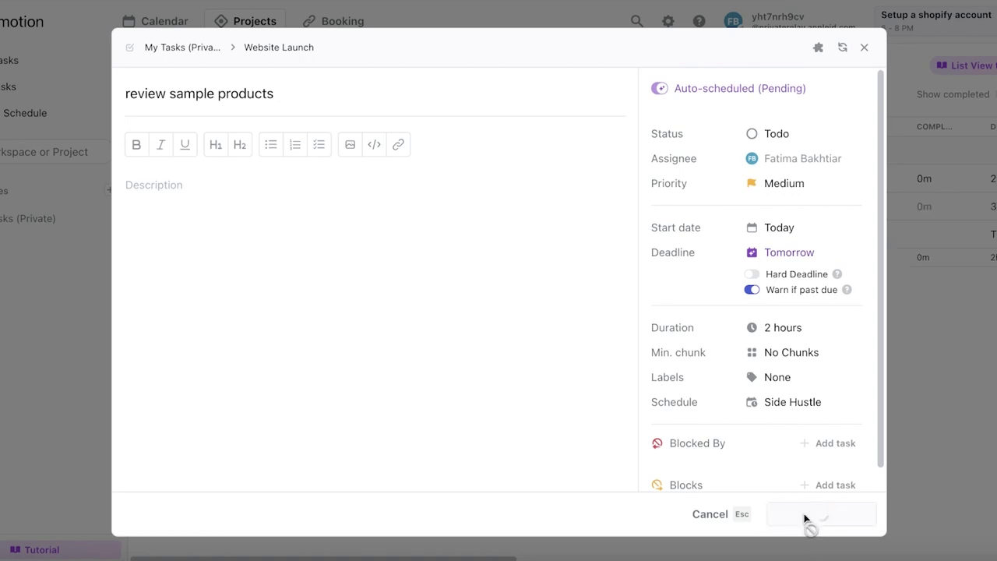
{"action": "left_click", "coordinate": [924, 276]}
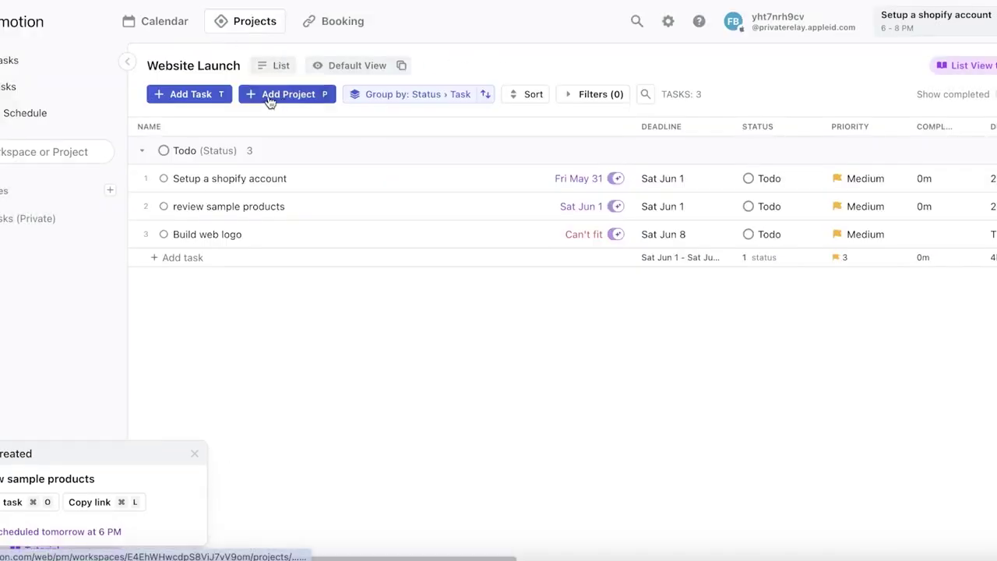
Create the 30-minute 'add my products to website' task and mark it blocked by 'Setup a shopify account'
{"action": "left_click", "coordinate": [196, 99]}
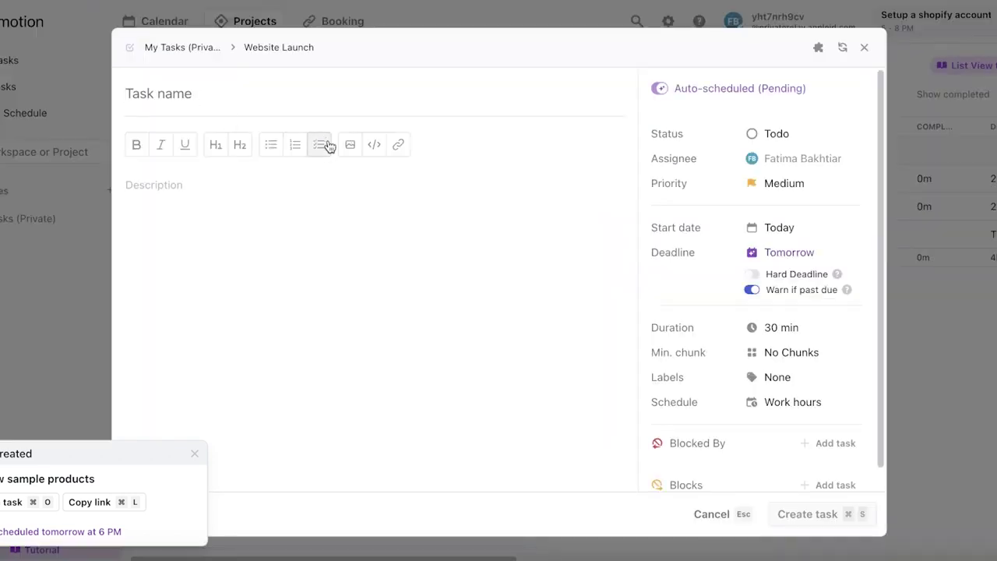
{"action": "type", "text": "add my products to website"}
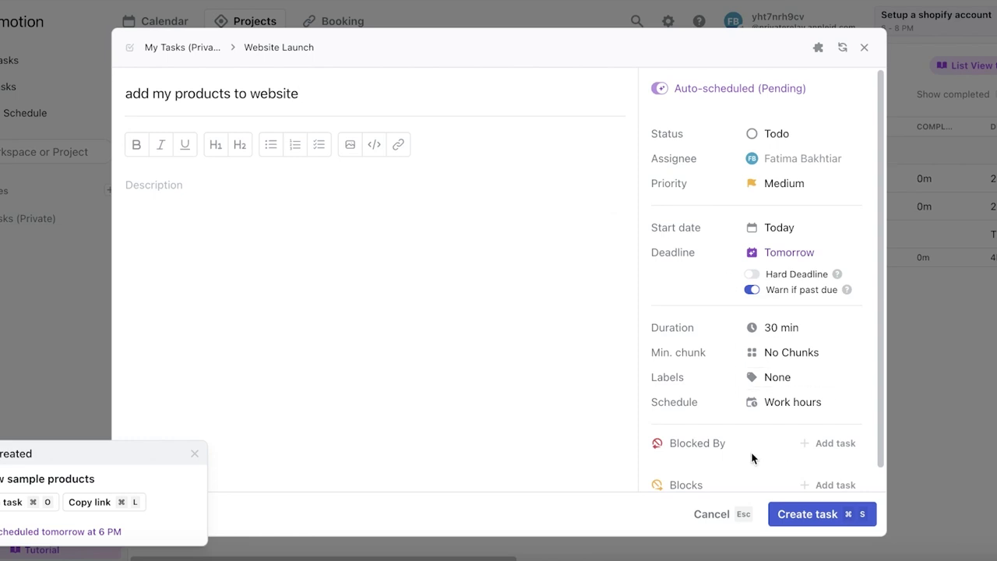
{"action": "scroll", "coordinate": [752, 457], "scroll_direction": "down", "scroll_amount": 1}
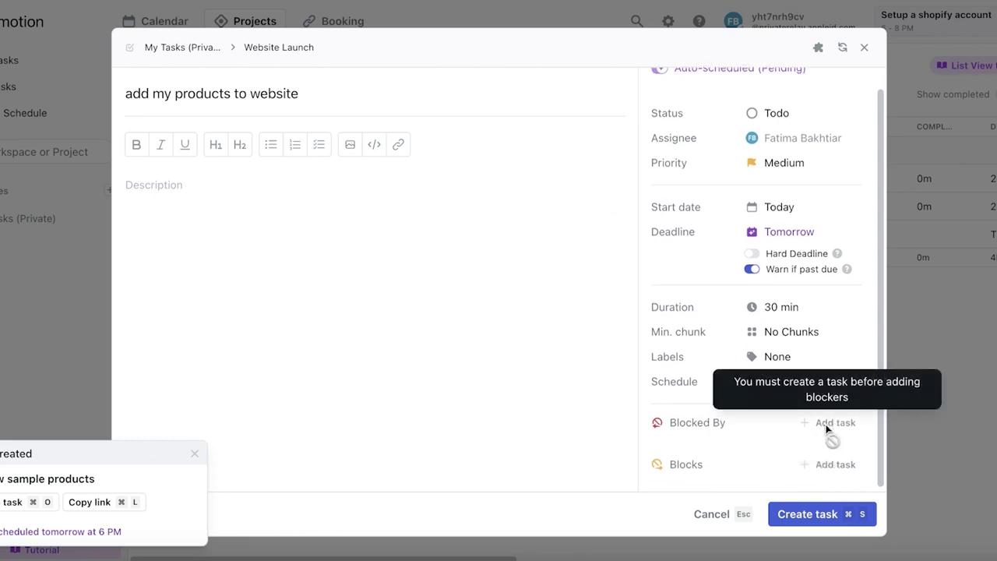
{"action": "left_click", "coordinate": [819, 517]}
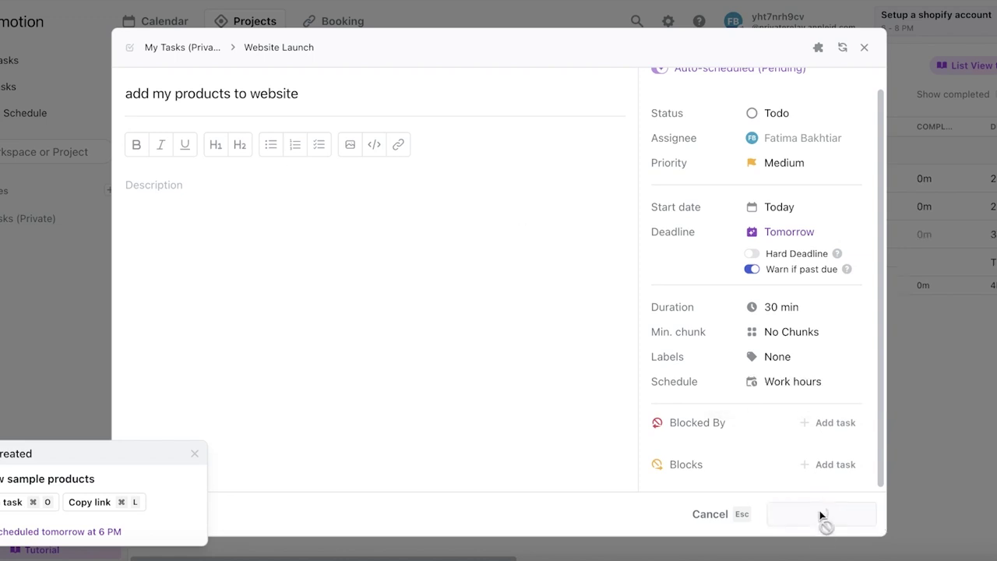
{"action": "scroll", "coordinate": [821, 407], "scroll_direction": "down", "scroll_amount": 1}
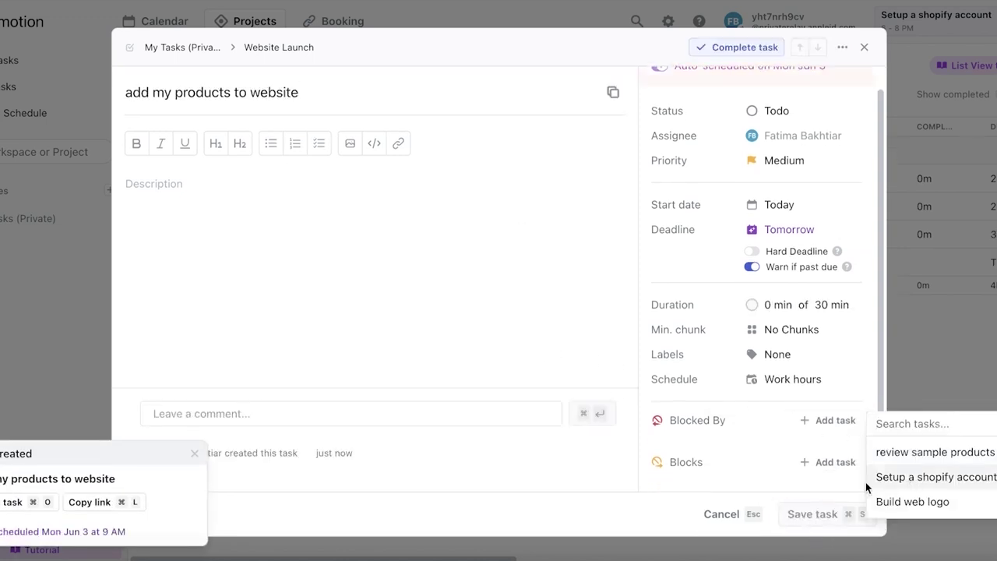
{"action": "left_click", "coordinate": [902, 479]}
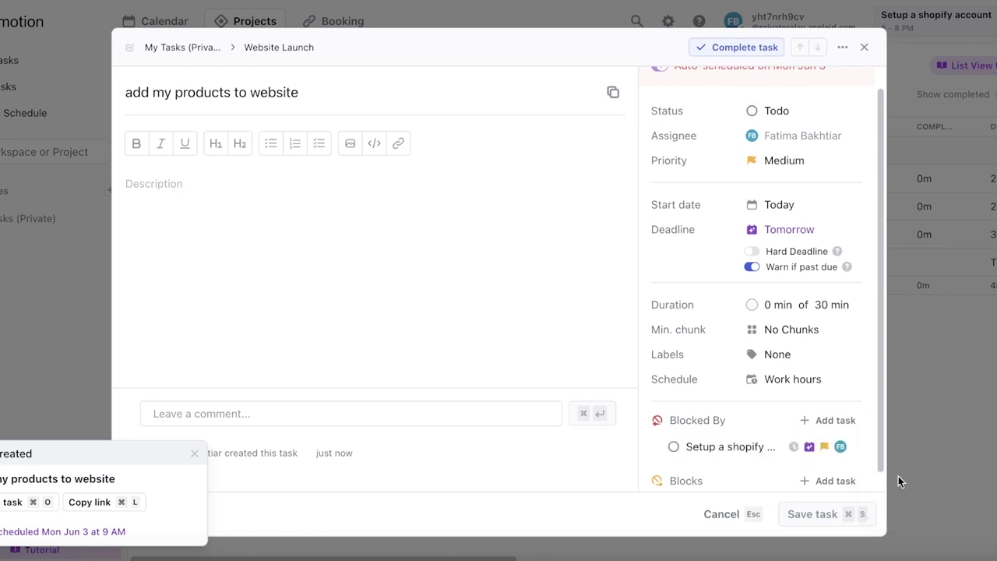
{"action": "scroll", "coordinate": [670, 432], "scroll_direction": "down", "scroll_amount": 1}
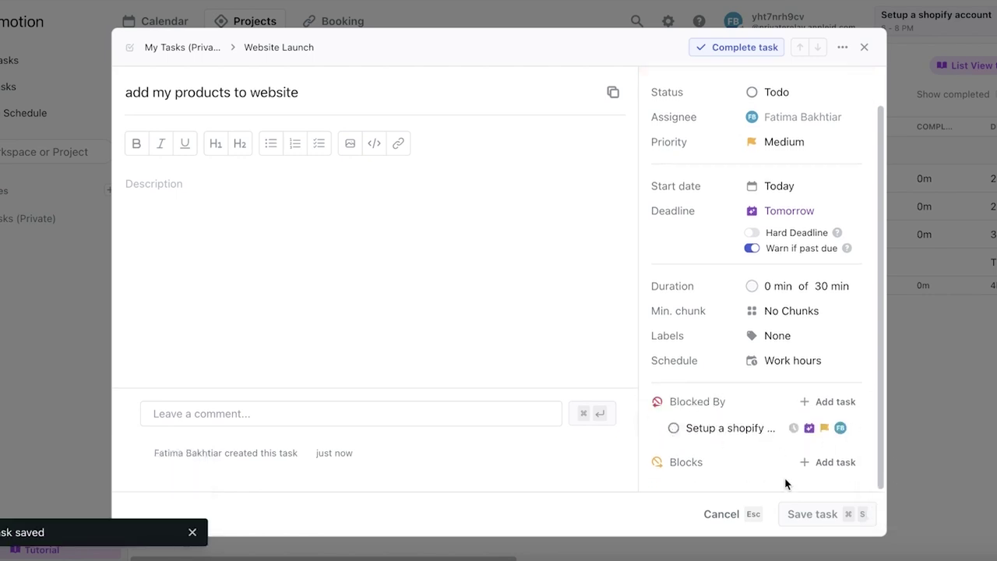
{"action": "left_click", "coordinate": [964, 412]}
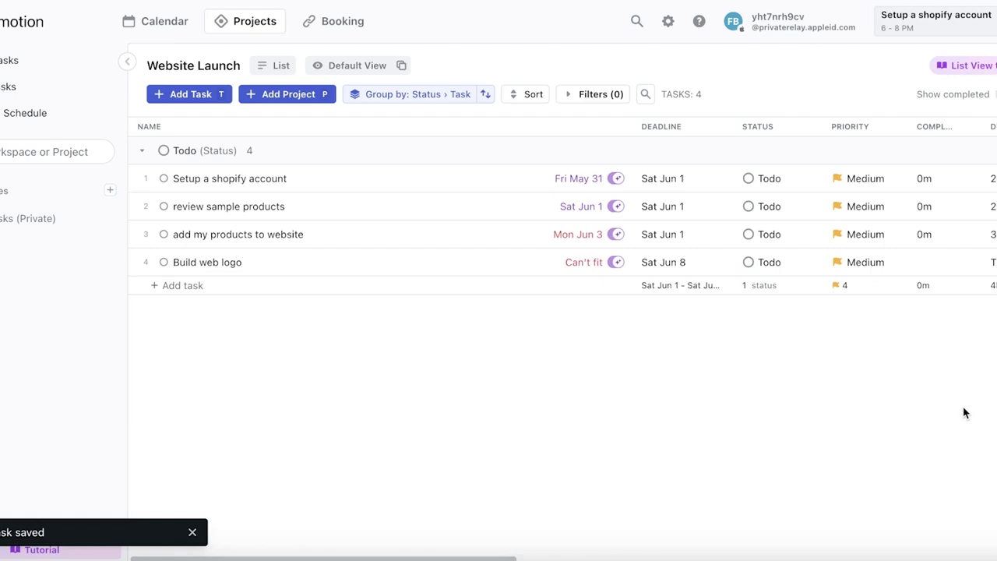
On the calendar week view, inspect the 'add my products to website' task's details
{"action": "left_click", "coordinate": [159, 24]}
{"action": "scroll", "coordinate": [789, 488], "scroll_direction": "up", "scroll_amount": 3}
{"action": "scroll", "coordinate": [636, 436], "scroll_direction": "down", "scroll_amount": 3}
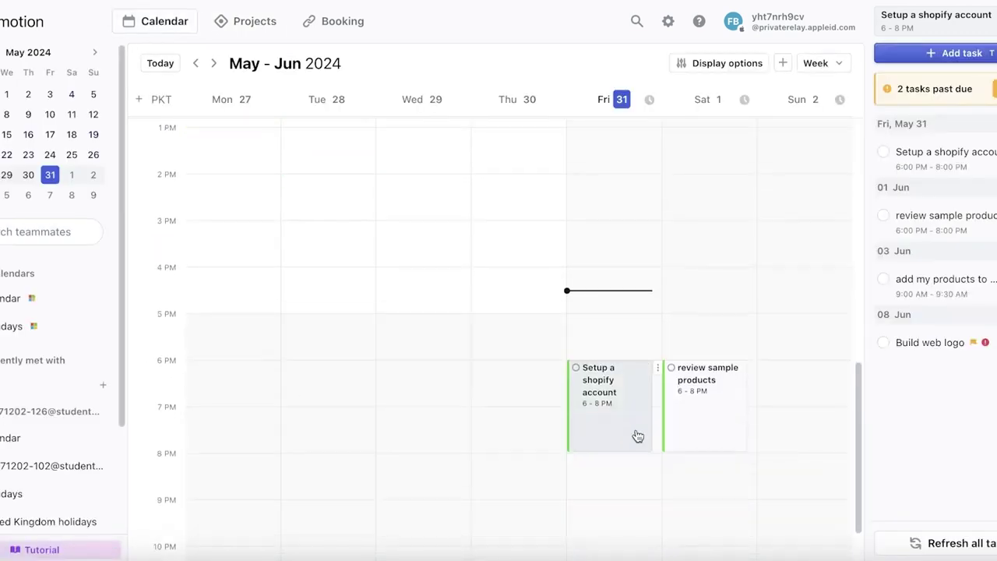
{"action": "scroll", "coordinate": [611, 361], "scroll_direction": "up", "scroll_amount": 7}
{"action": "scroll", "coordinate": [612, 361], "scroll_direction": "down", "scroll_amount": 7}
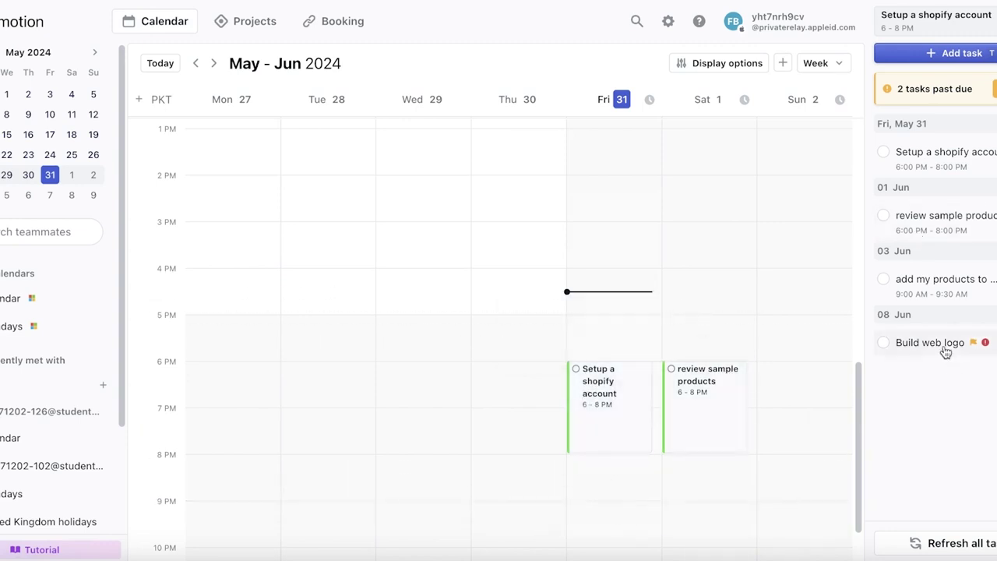
{"action": "left_click", "coordinate": [930, 284]}
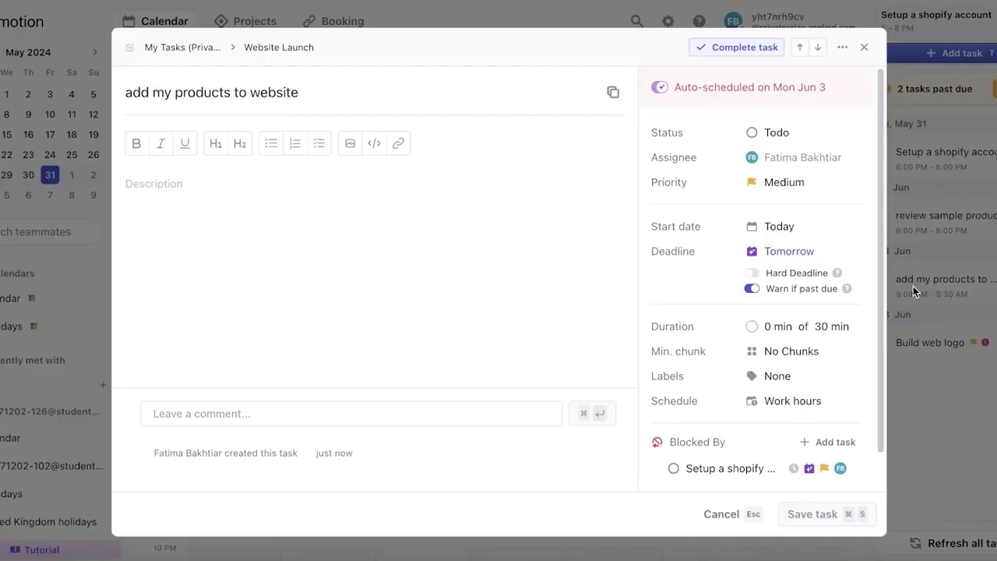
{"action": "scroll", "coordinate": [735, 229], "scroll_direction": "down", "scroll_amount": 1}
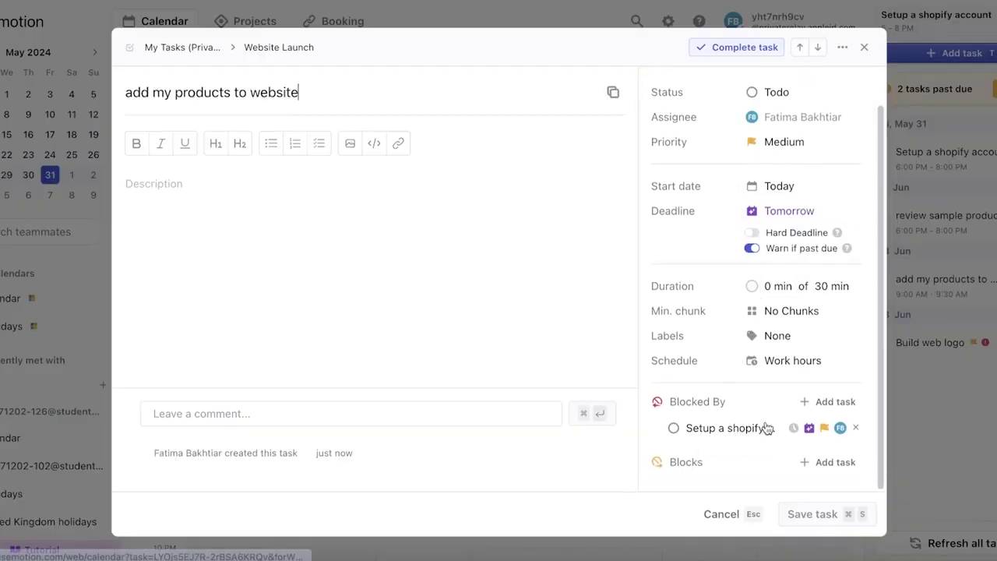
{"action": "key", "text": "Escape"}
Keep the week range and browse forward to June 3–9, then back to May 27
{"action": "scroll", "coordinate": [685, 304], "scroll_direction": "up", "scroll_amount": 1}
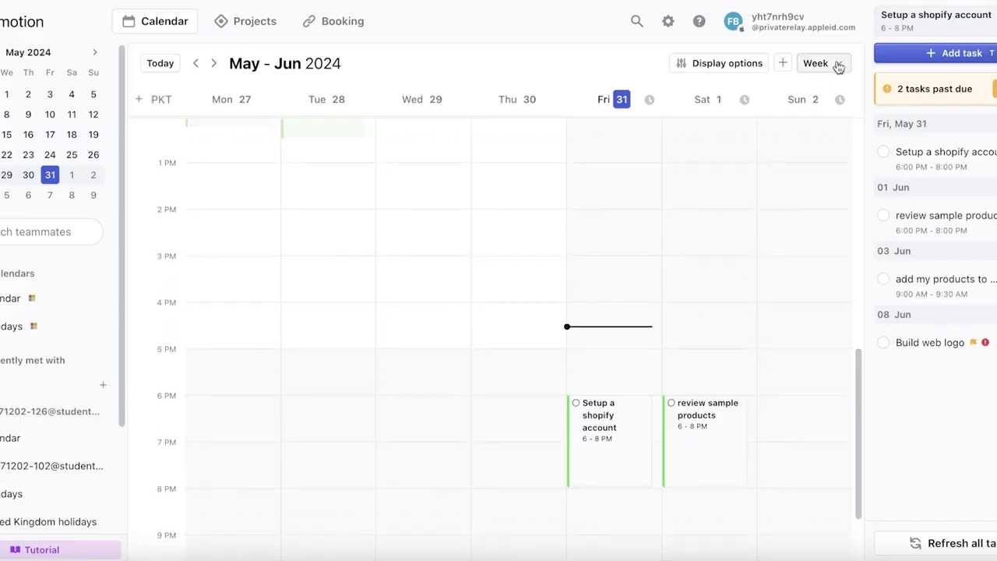
{"action": "left_click", "coordinate": [833, 64]}
{"action": "left_click", "coordinate": [820, 93]}
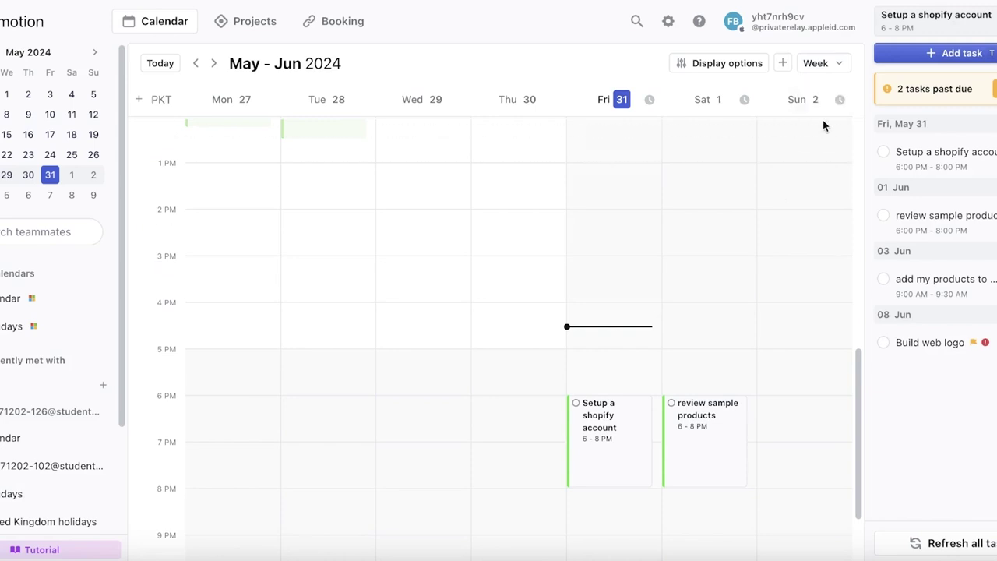
{"action": "left_click", "coordinate": [214, 64]}
{"action": "scroll", "coordinate": [716, 195], "scroll_direction": "down", "scroll_amount": 2}
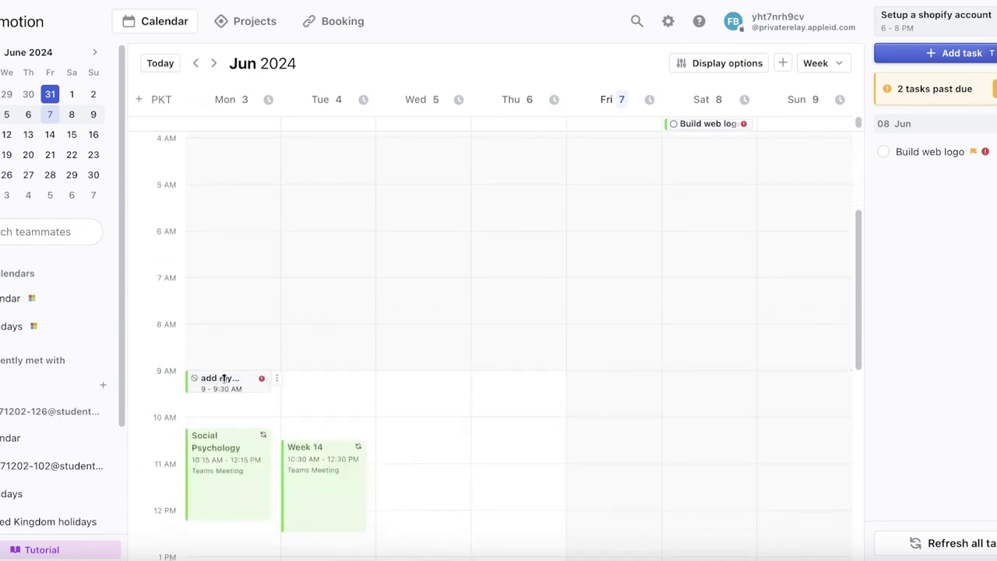
{"action": "left_click", "coordinate": [195, 63]}
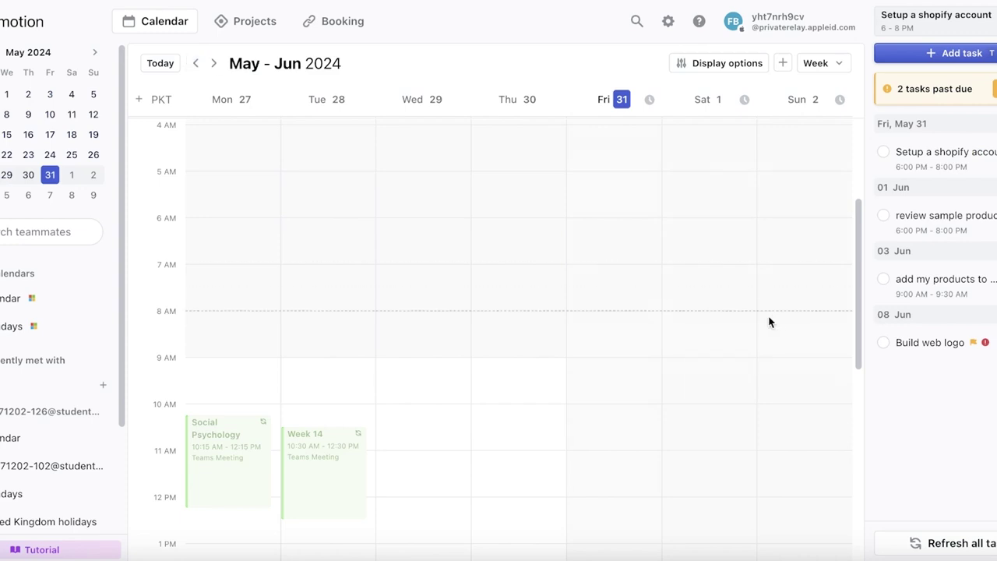
{"action": "scroll", "coordinate": [680, 309], "scroll_direction": "up", "scroll_amount": 4}
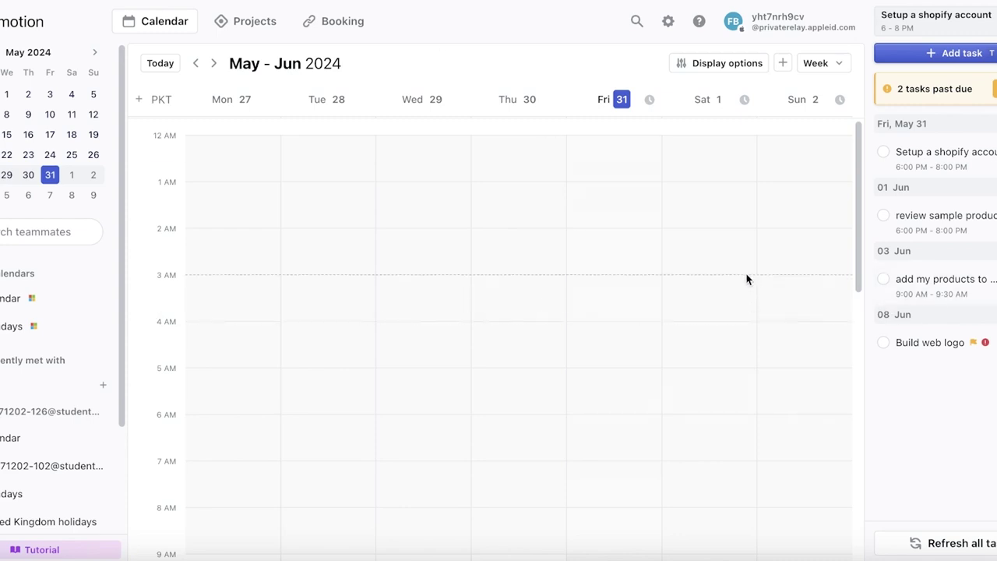
Look over the Website Launch task list, the calendar week, and all tasks across projects
{"action": "left_click", "coordinate": [240, 28]}
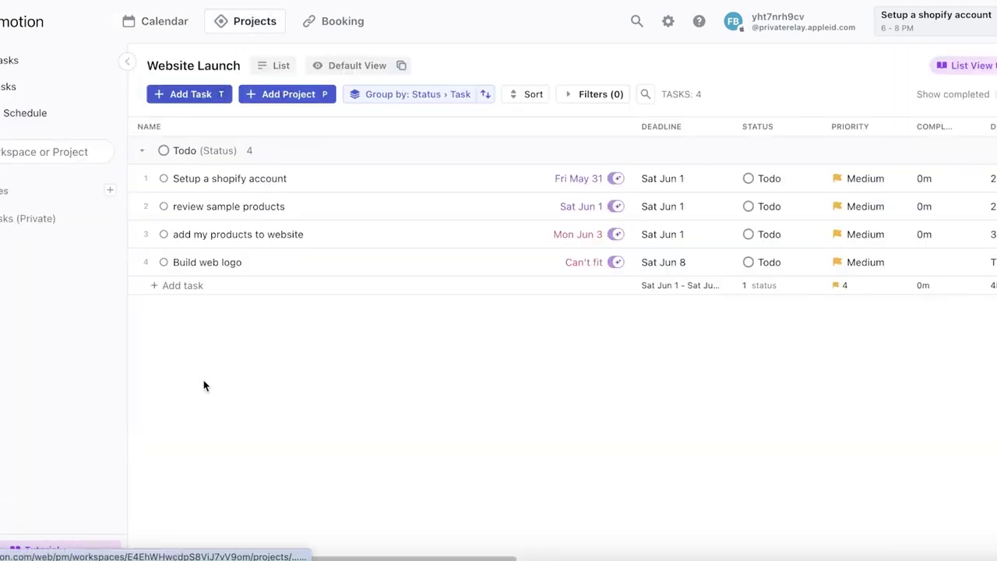
{"action": "left_click", "coordinate": [158, 24]}
{"action": "left_click", "coordinate": [241, 21]}
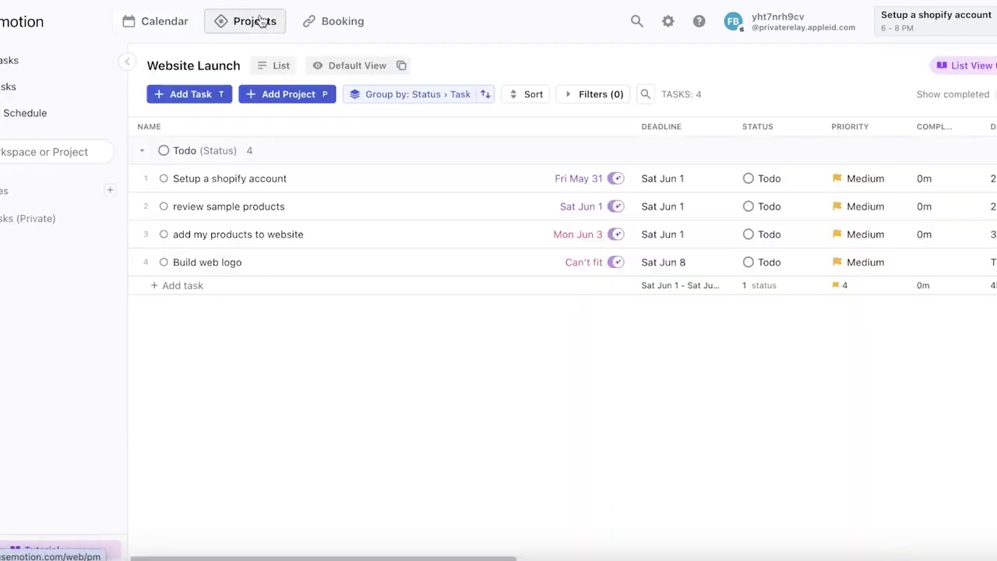
{"action": "left_click", "coordinate": [44, 62]}
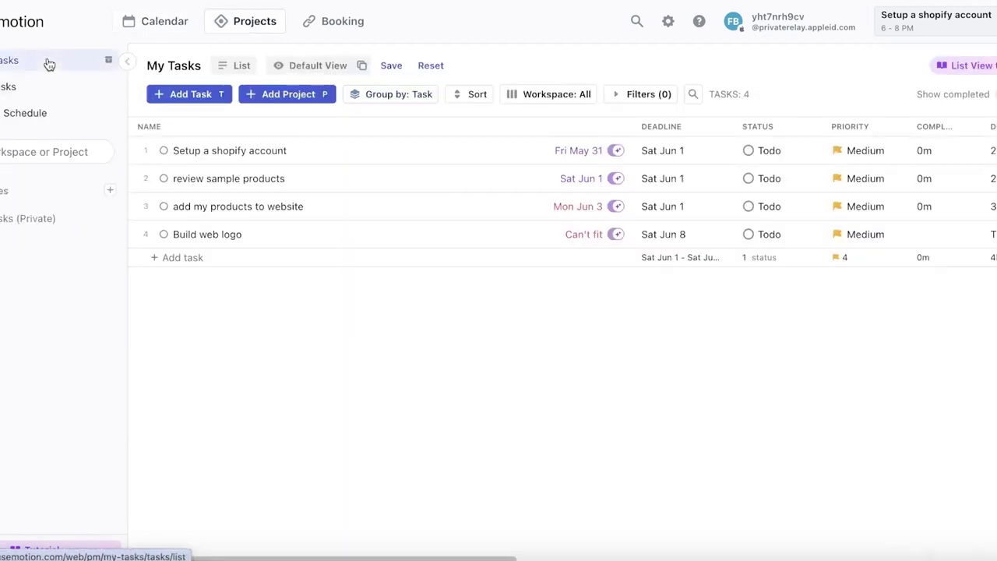
Create a new project named 'Give back'
{"action": "left_click", "coordinate": [281, 97]}
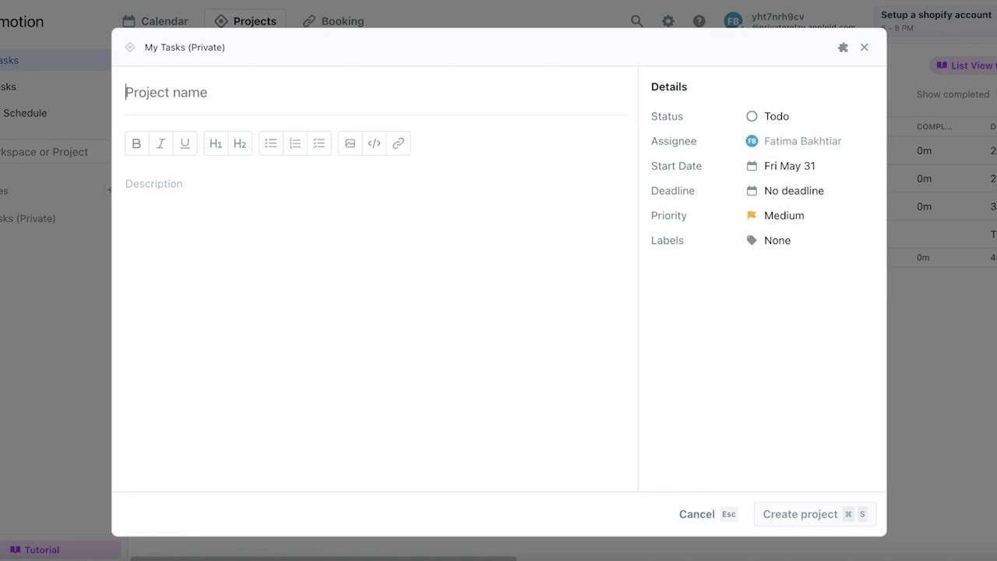
{"action": "type", "text": "Give"}
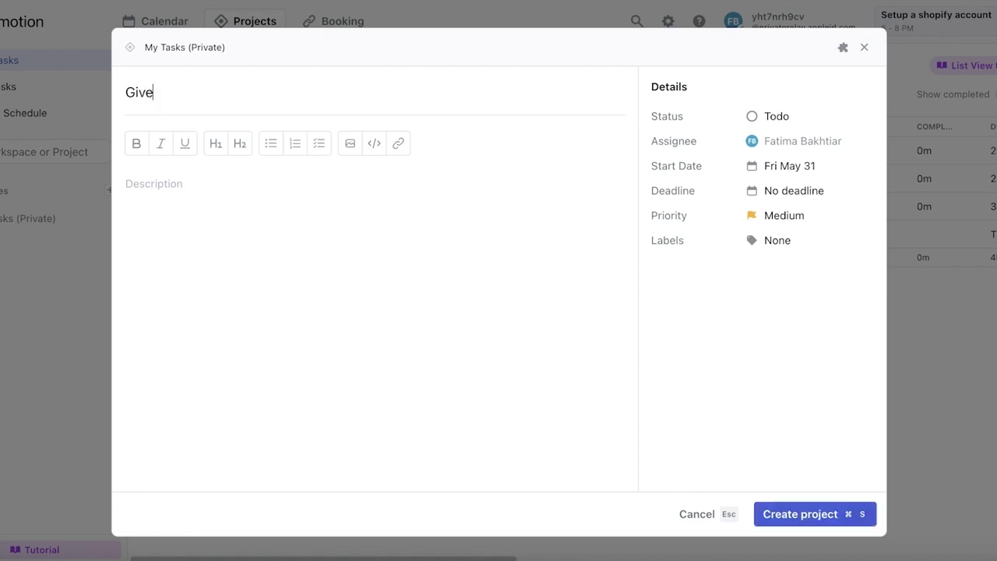
{"action": "type", "text": " back"}
{"action": "key", "text": "Return"}
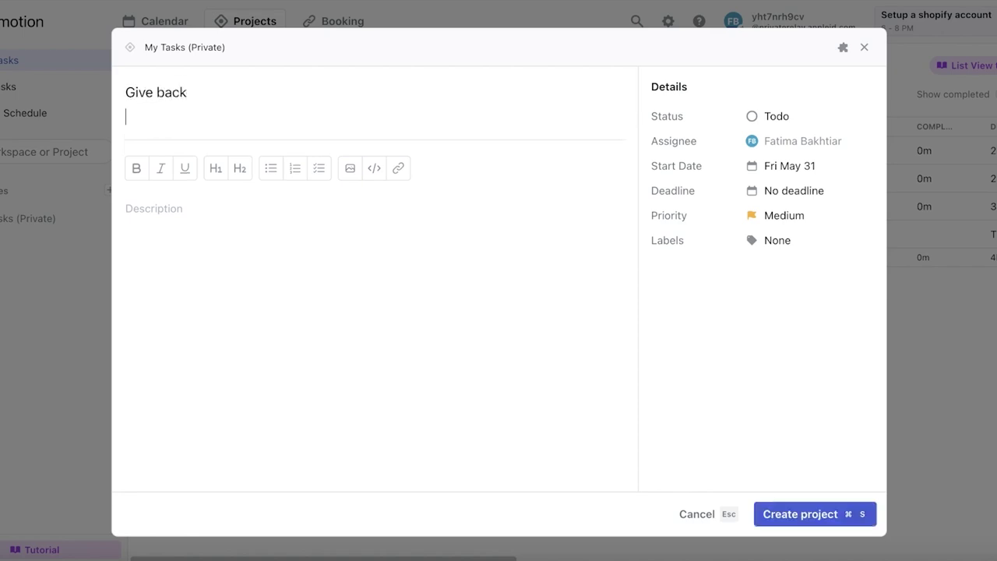
{"action": "left_click", "coordinate": [868, 525]}
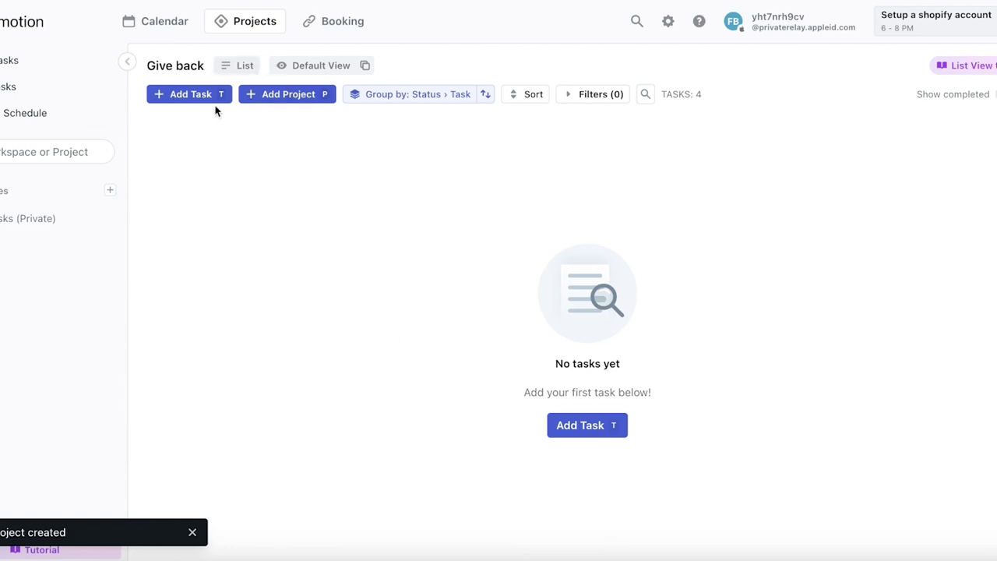
Start a new Give back task named 'help with cleaning schools' with a 2-hour duration
{"action": "left_click", "coordinate": [207, 96]}
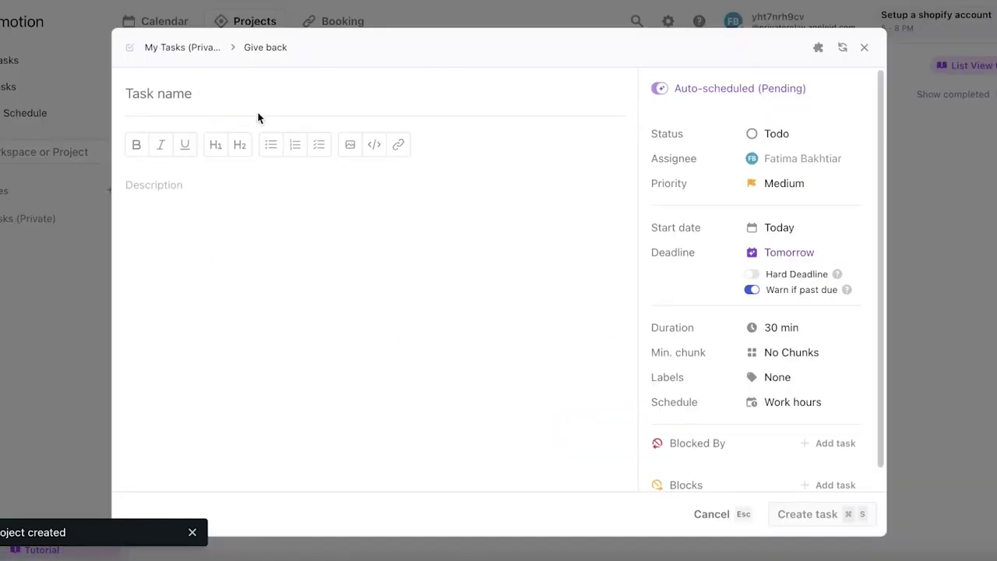
{"action": "type", "text": "help with cleaning schools"}
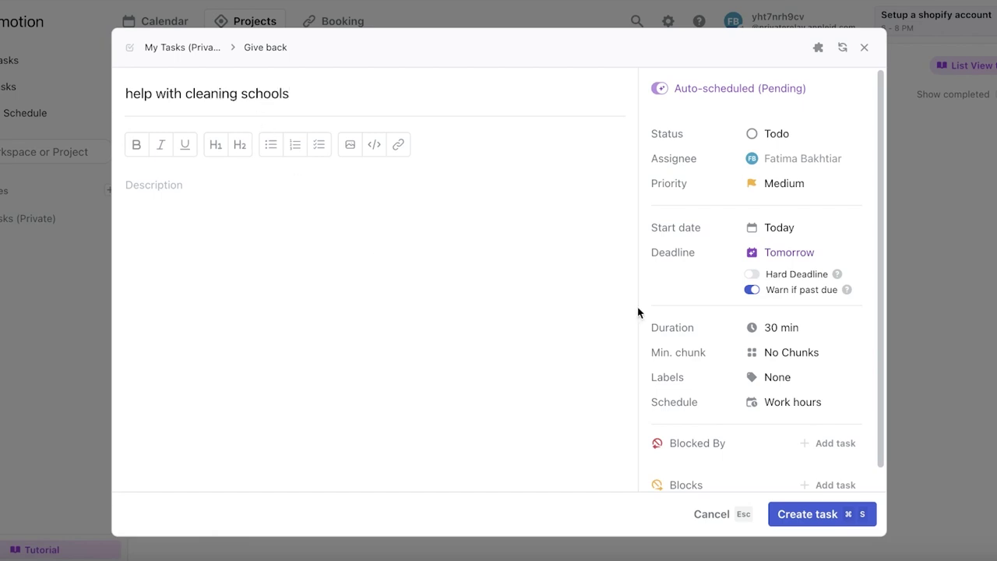
{"action": "left_click", "coordinate": [777, 335]}
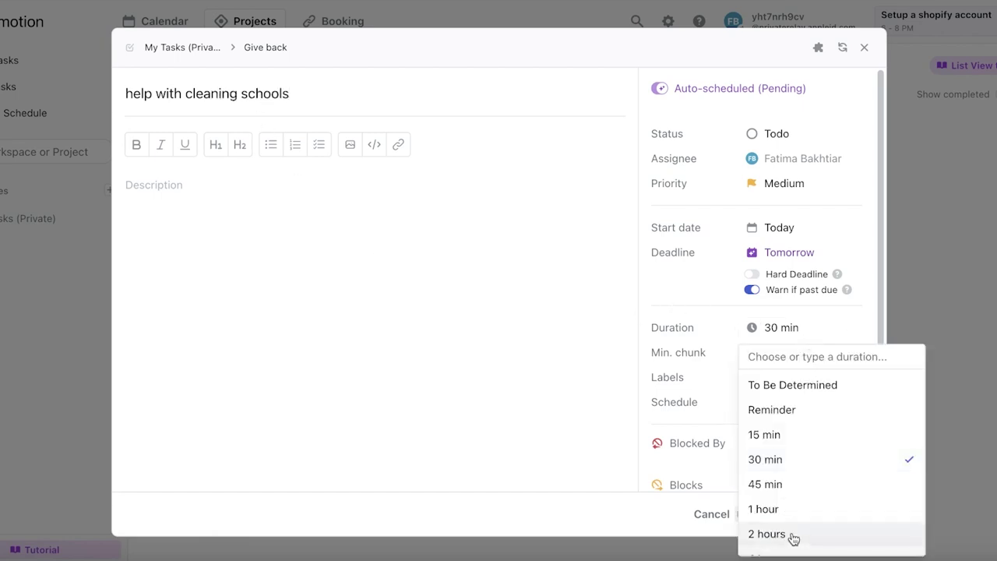
{"action": "left_click", "coordinate": [791, 537]}
{"action": "left_click", "coordinate": [772, 338]}
{"action": "scroll", "coordinate": [751, 467], "scroll_direction": "down", "scroll_amount": 2}
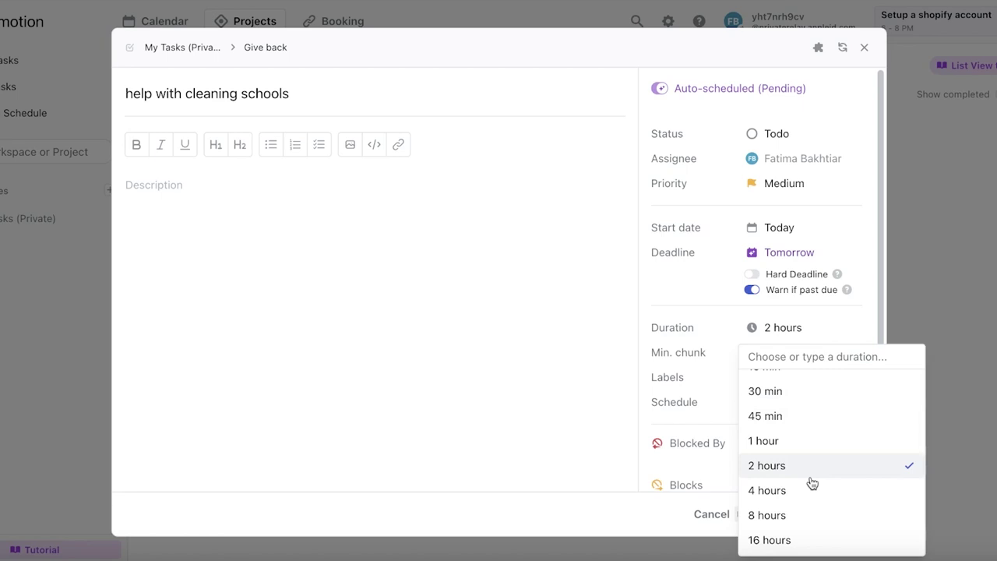
{"action": "left_click", "coordinate": [796, 467]}
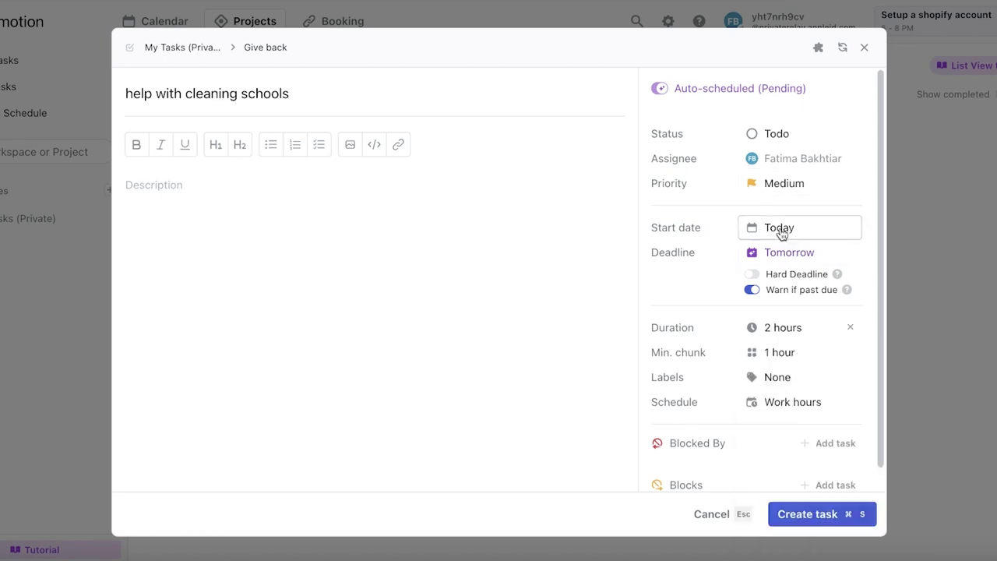
Set the task to start Sat Jun 8, no chunks, Personal hours schedule, and create it
{"action": "left_click", "coordinate": [781, 228]}
{"action": "left_click", "coordinate": [866, 475]}
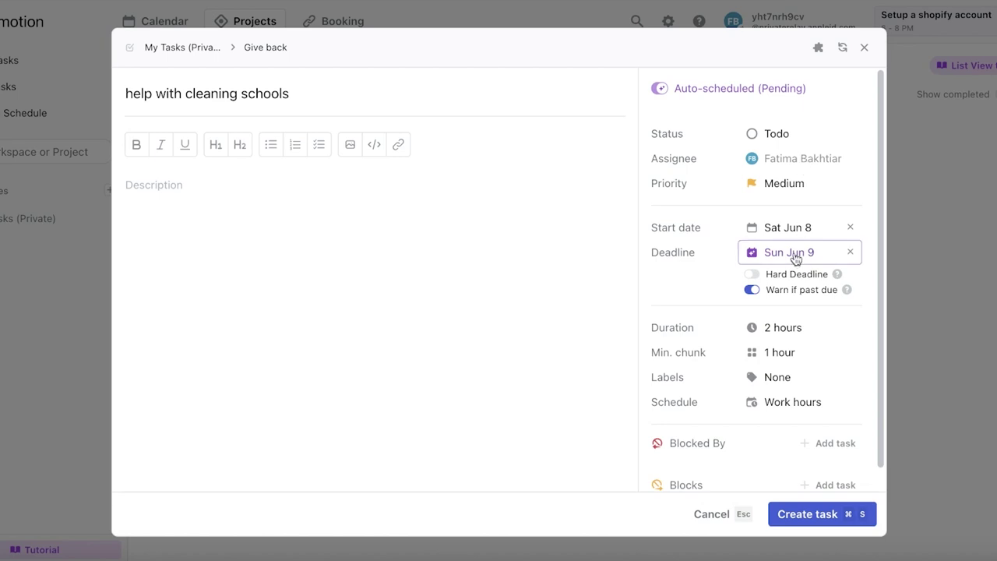
{"action": "left_click", "coordinate": [807, 357]}
{"action": "left_click", "coordinate": [781, 383]}
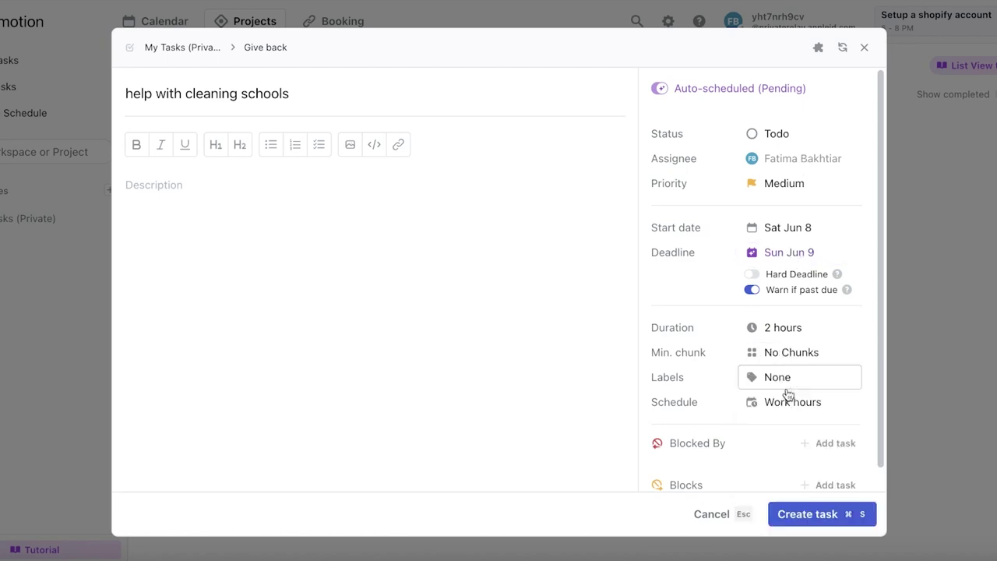
{"action": "left_click", "coordinate": [798, 405]}
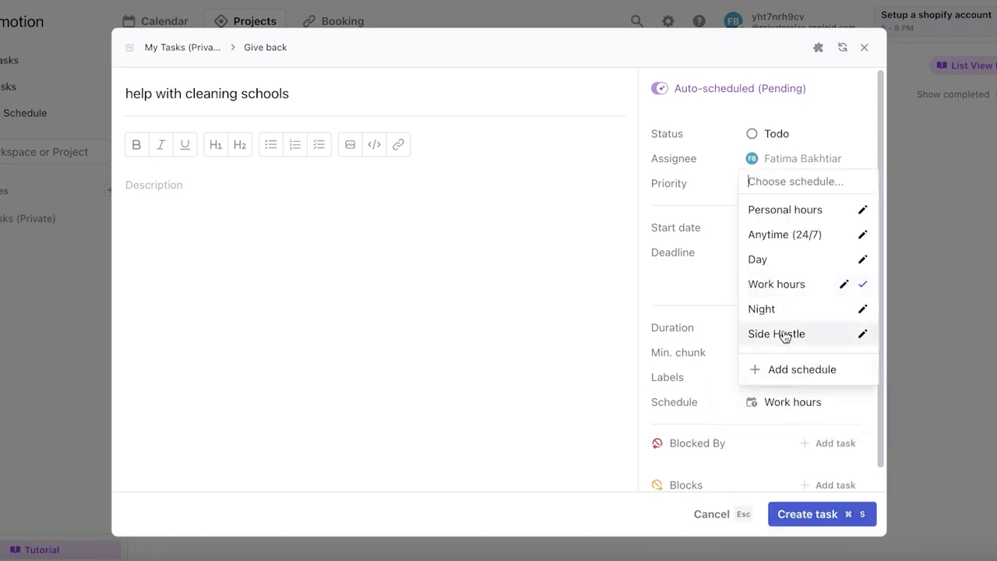
{"action": "left_click", "coordinate": [792, 214]}
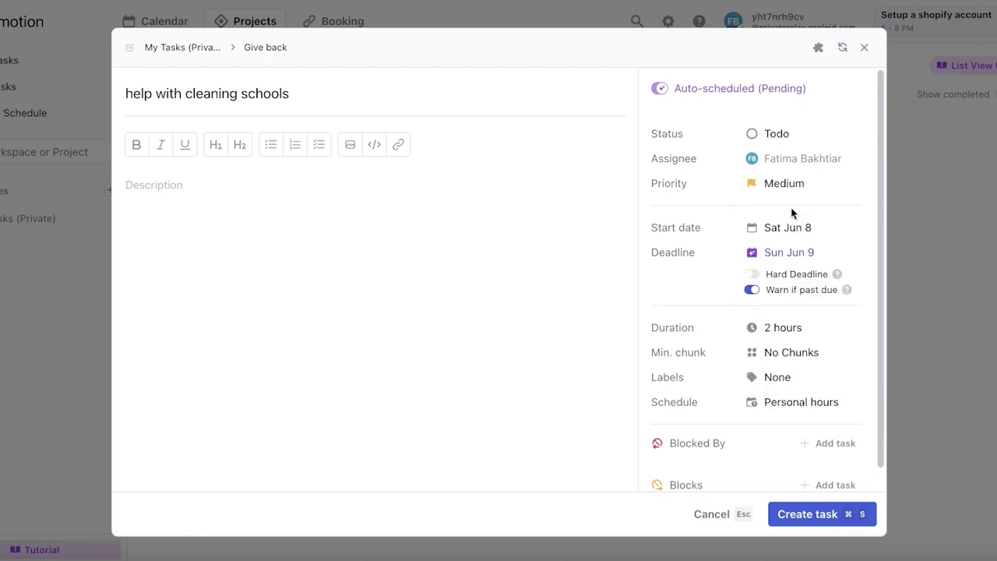
{"action": "left_click", "coordinate": [802, 401]}
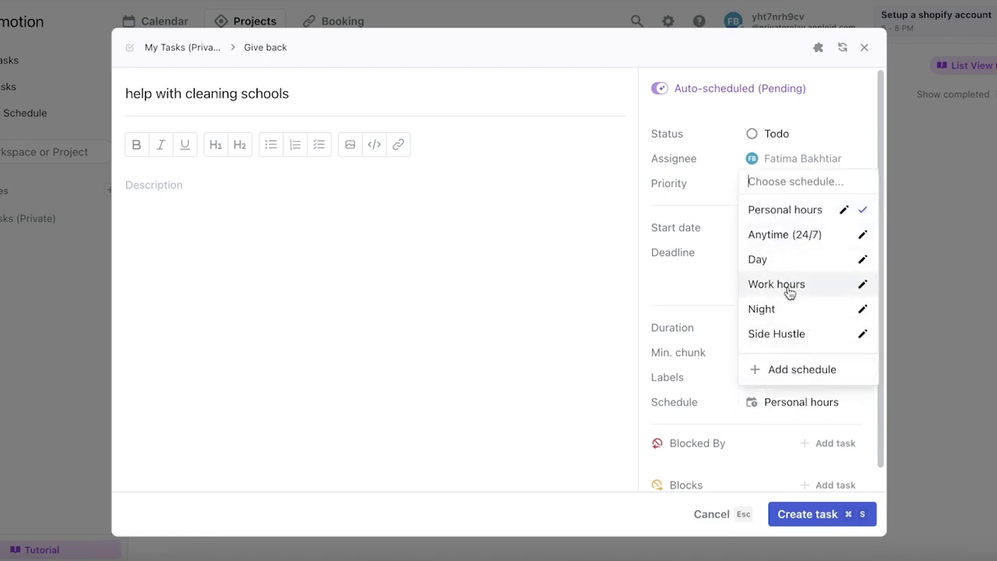
{"action": "left_click", "coordinate": [795, 209]}
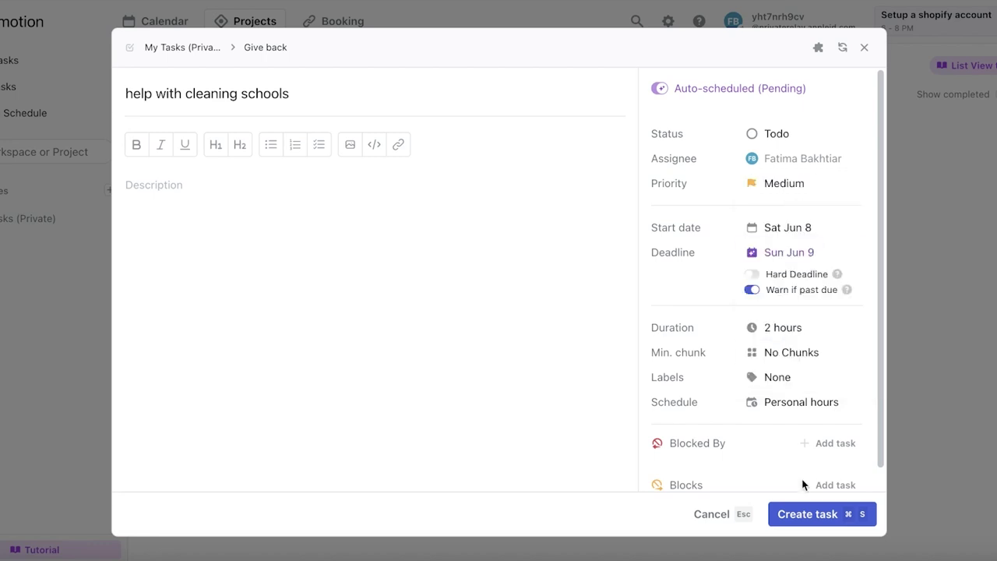
{"action": "left_click", "coordinate": [815, 516]}
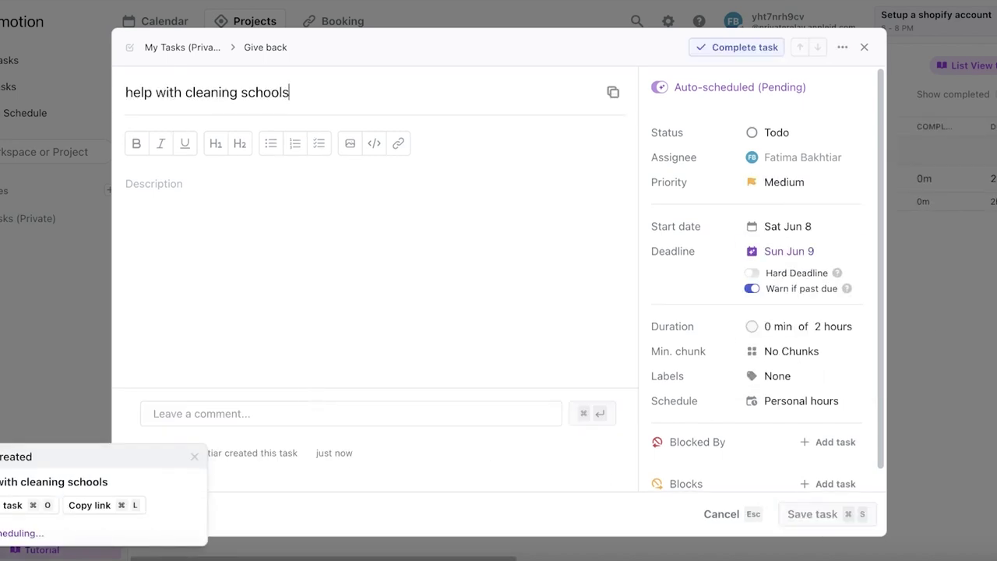
{"action": "key", "text": "Escape"}
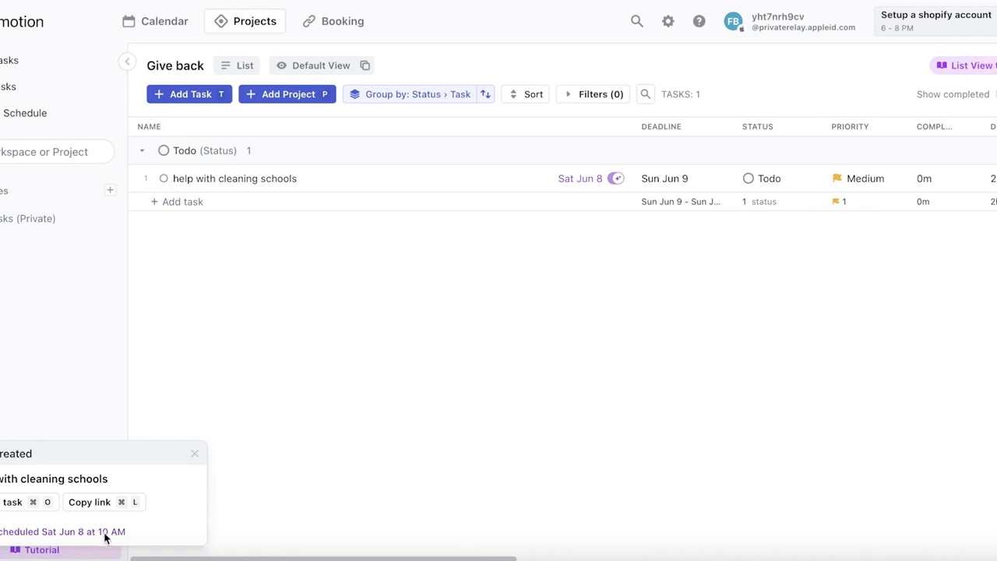
Back on the calendar week, dismiss the Task created notice and resolve the 2 past-due tasks
{"action": "left_click", "coordinate": [154, 23]}
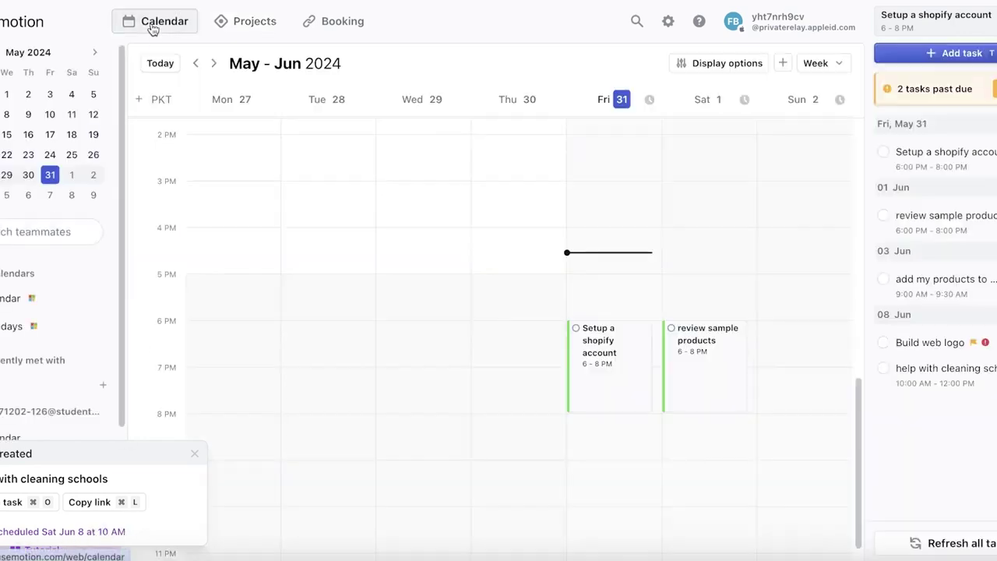
{"action": "scroll", "coordinate": [595, 426], "scroll_direction": "up", "scroll_amount": 2}
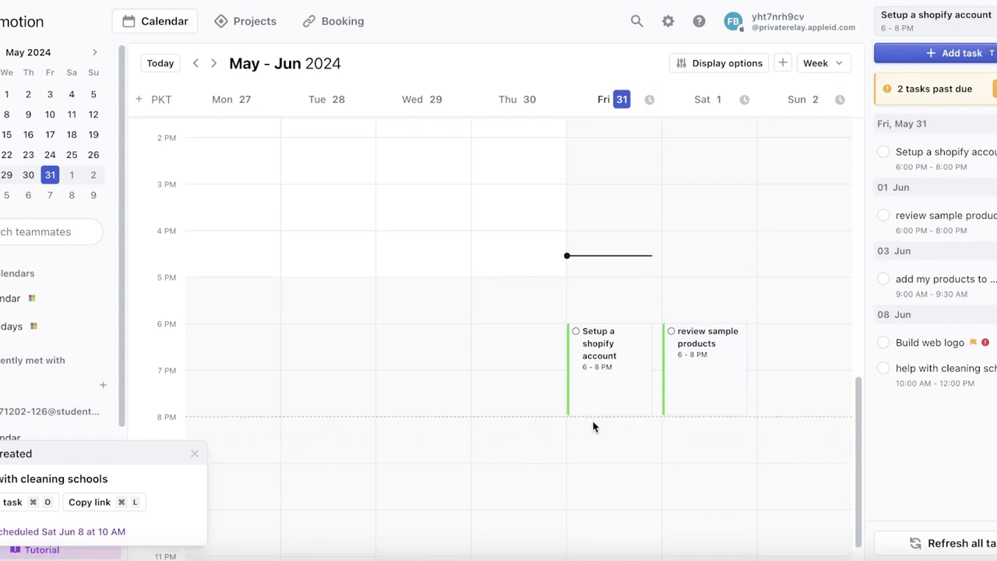
{"action": "scroll", "coordinate": [598, 429], "scroll_direction": "up", "scroll_amount": 20}
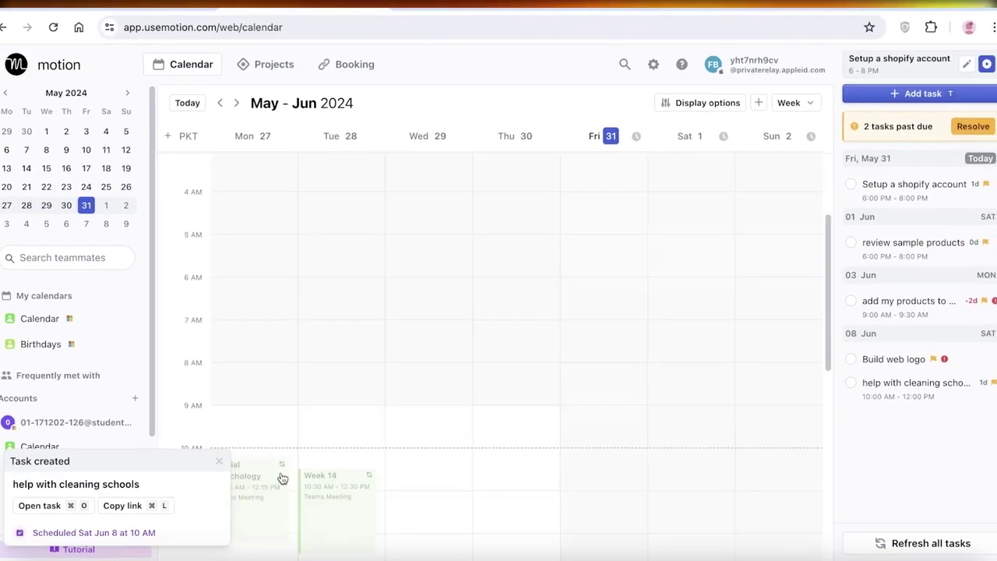
{"action": "scroll", "coordinate": [350, 436], "scroll_direction": "down", "scroll_amount": 15}
{"action": "left_click", "coordinate": [225, 465]}
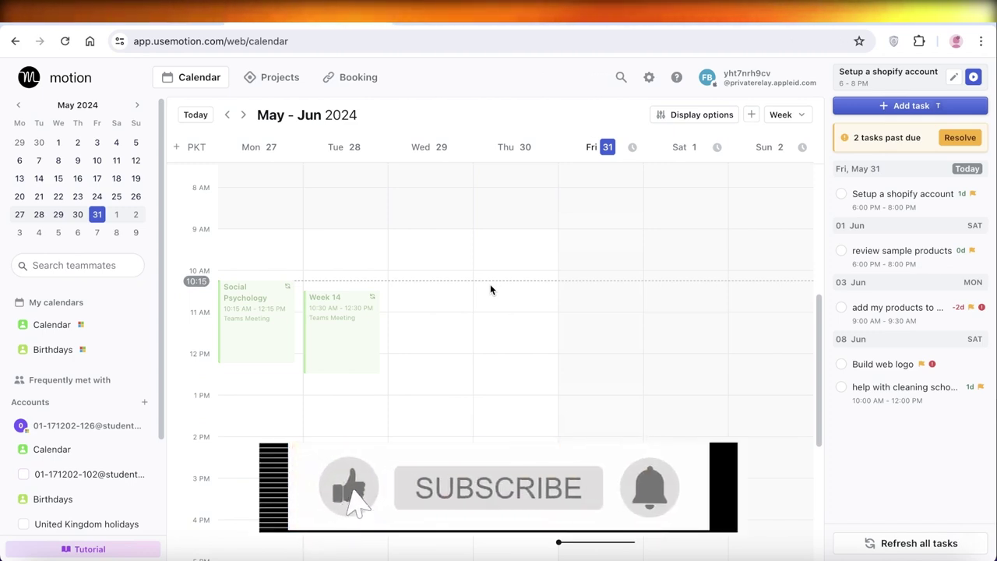
{"action": "left_click", "coordinate": [978, 137]}
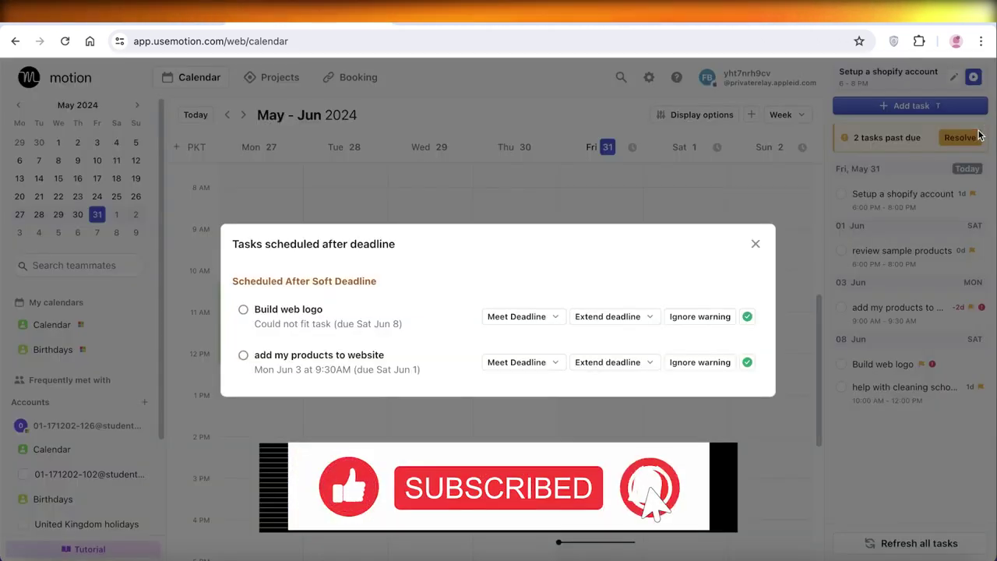